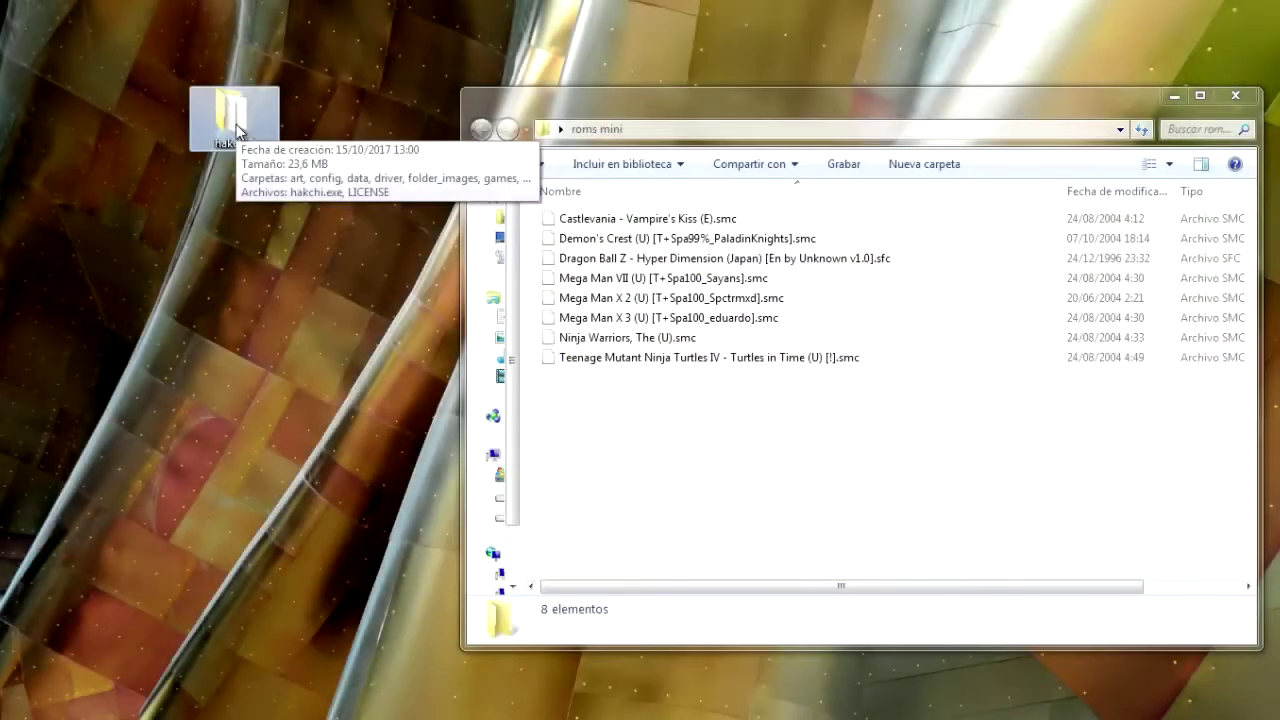
Launch hakchi.exe from the hakchi2 desktop folder, choose the SNES (USA/Europa) console and dismiss the welcome message
double_click(237, 130)
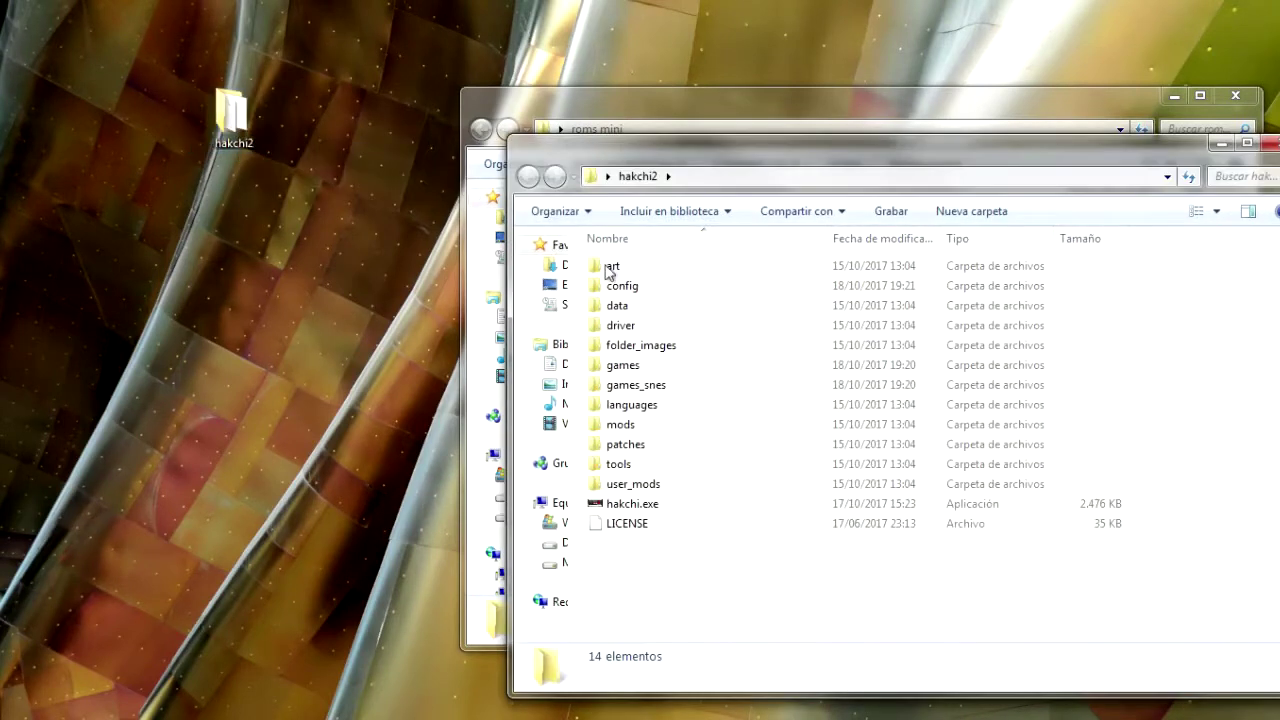
double_click(649, 503)
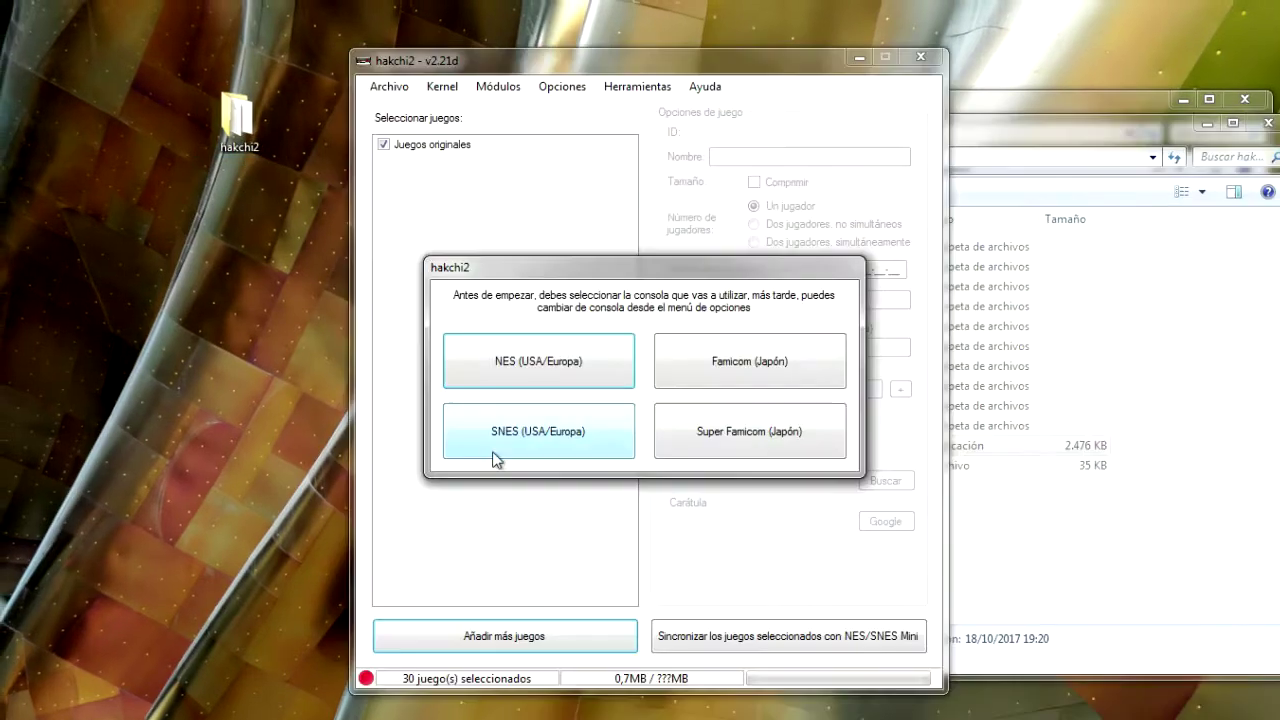
click(497, 443)
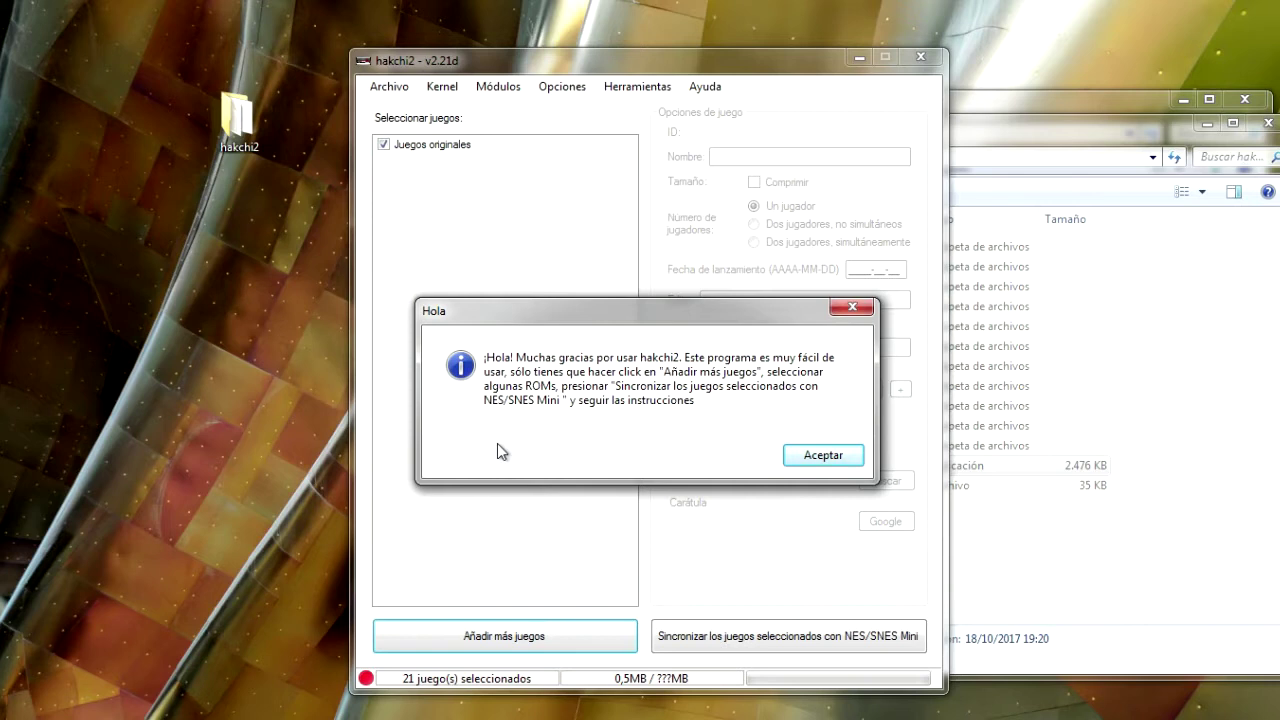
click(807, 458)
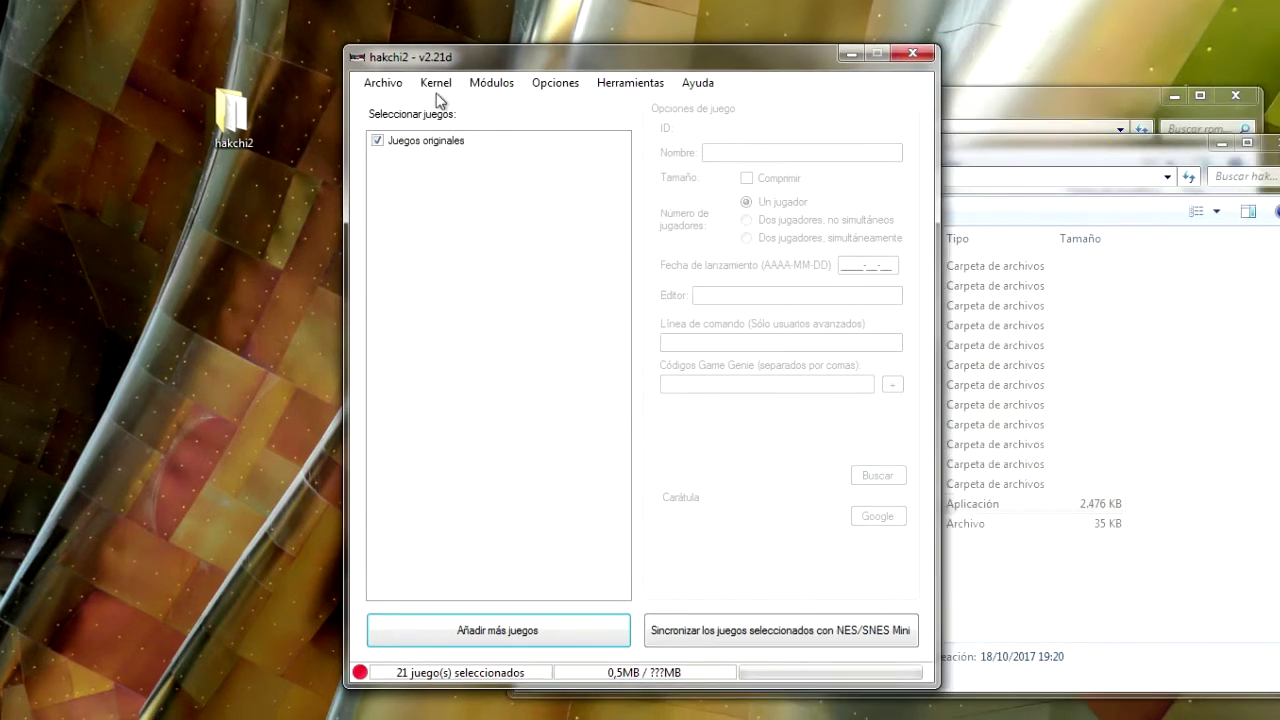
Start dumping the console's original kernel with Volcar kernel and confirm the operation
click(449, 92)
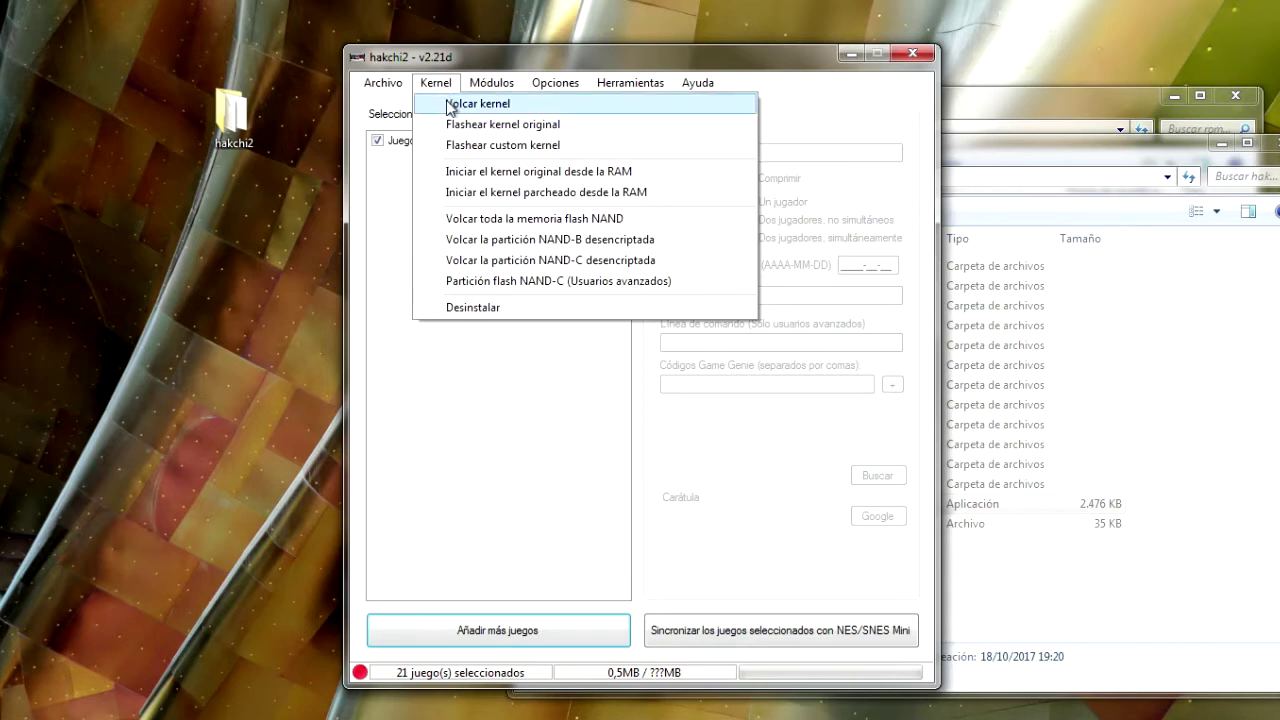
click(448, 104)
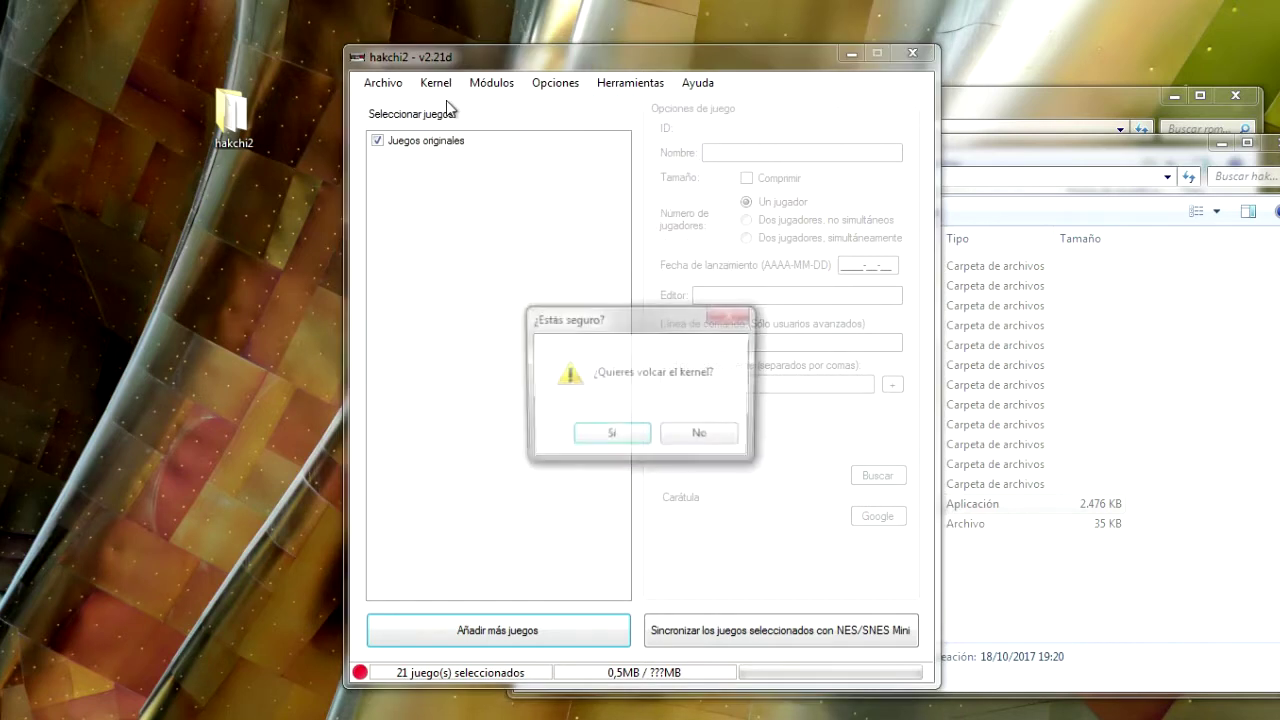
click(605, 438)
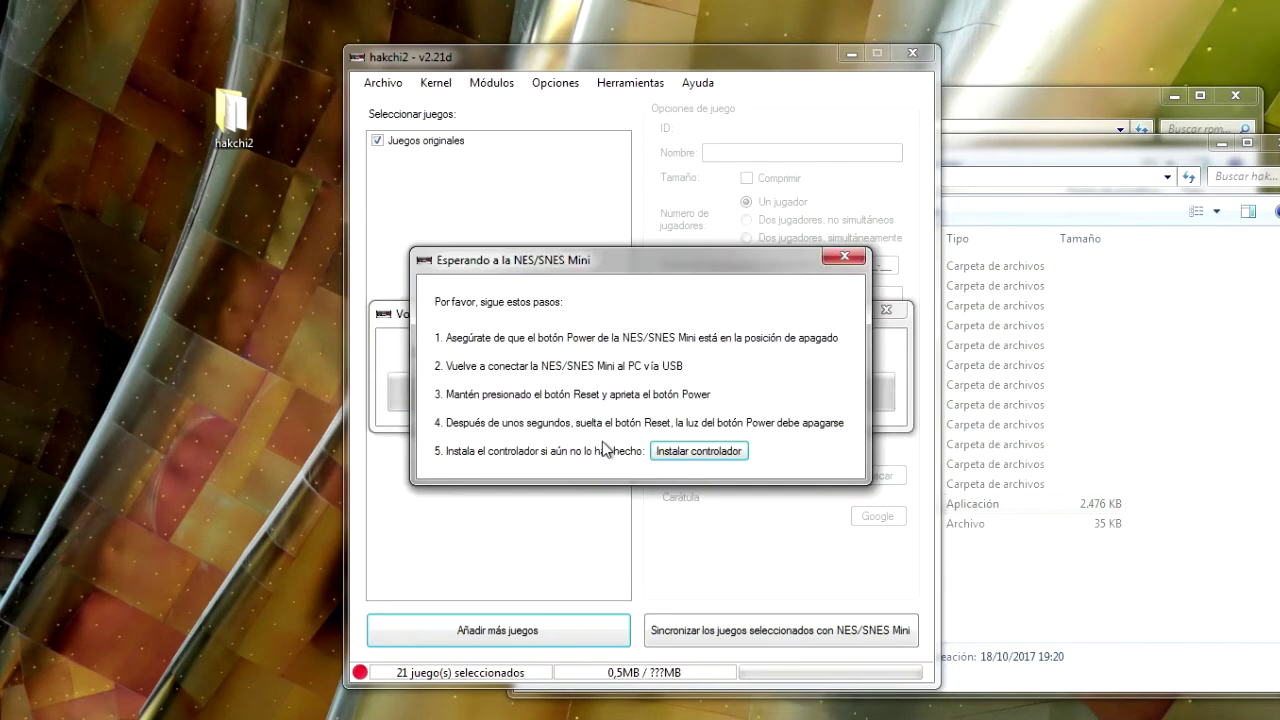
Install the console's USB driver from the connection instructions, close the installer window and acknowledge the finished kernel dump
click(665, 453)
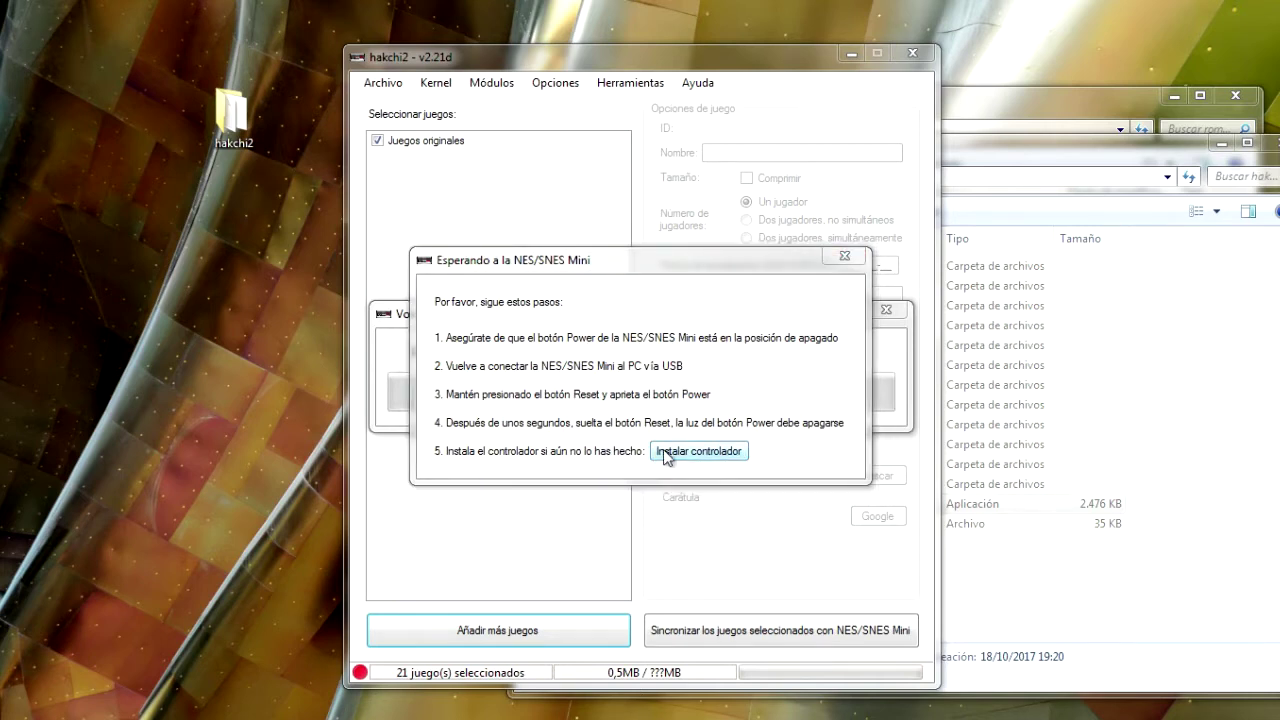
click(399, 335)
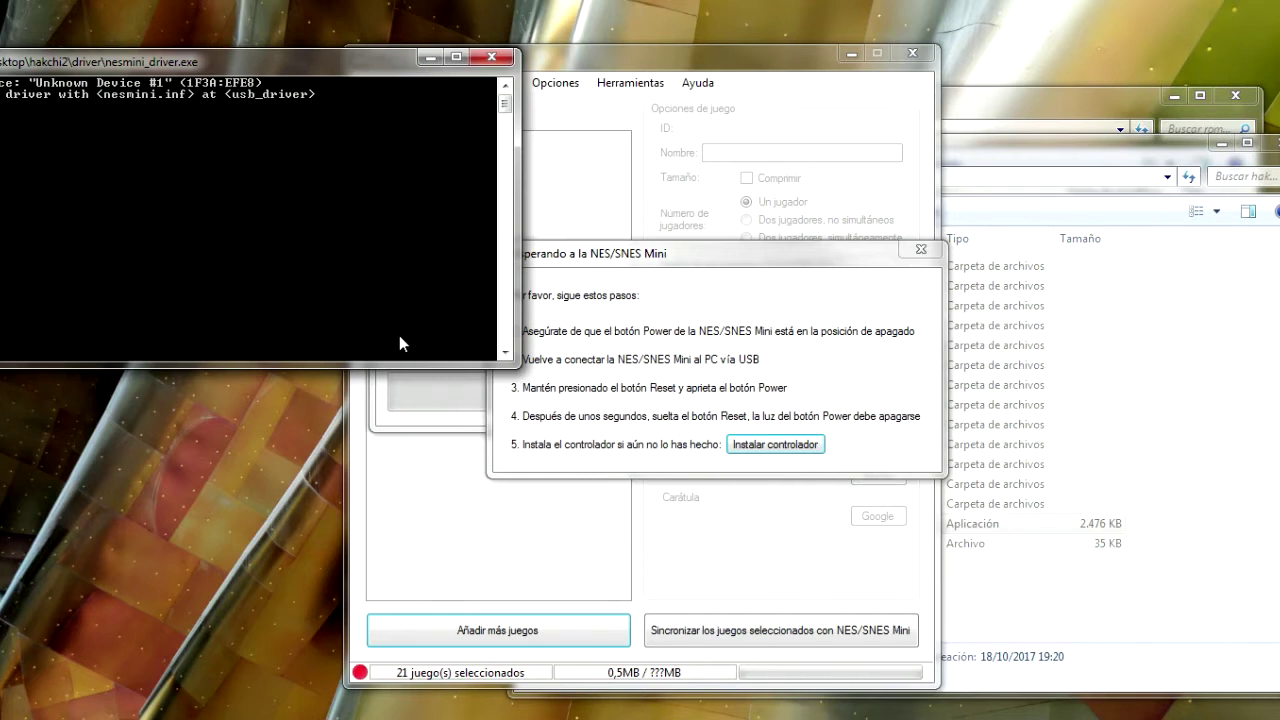
click(658, 382)
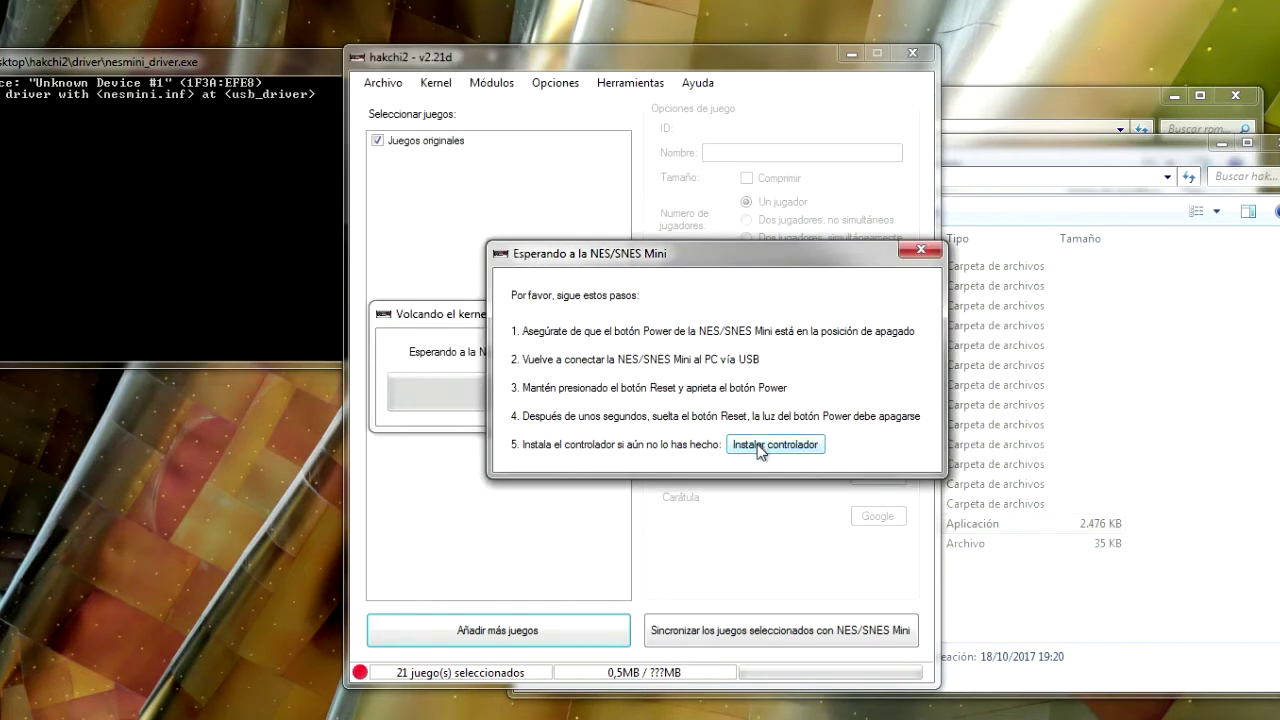
click(758, 446)
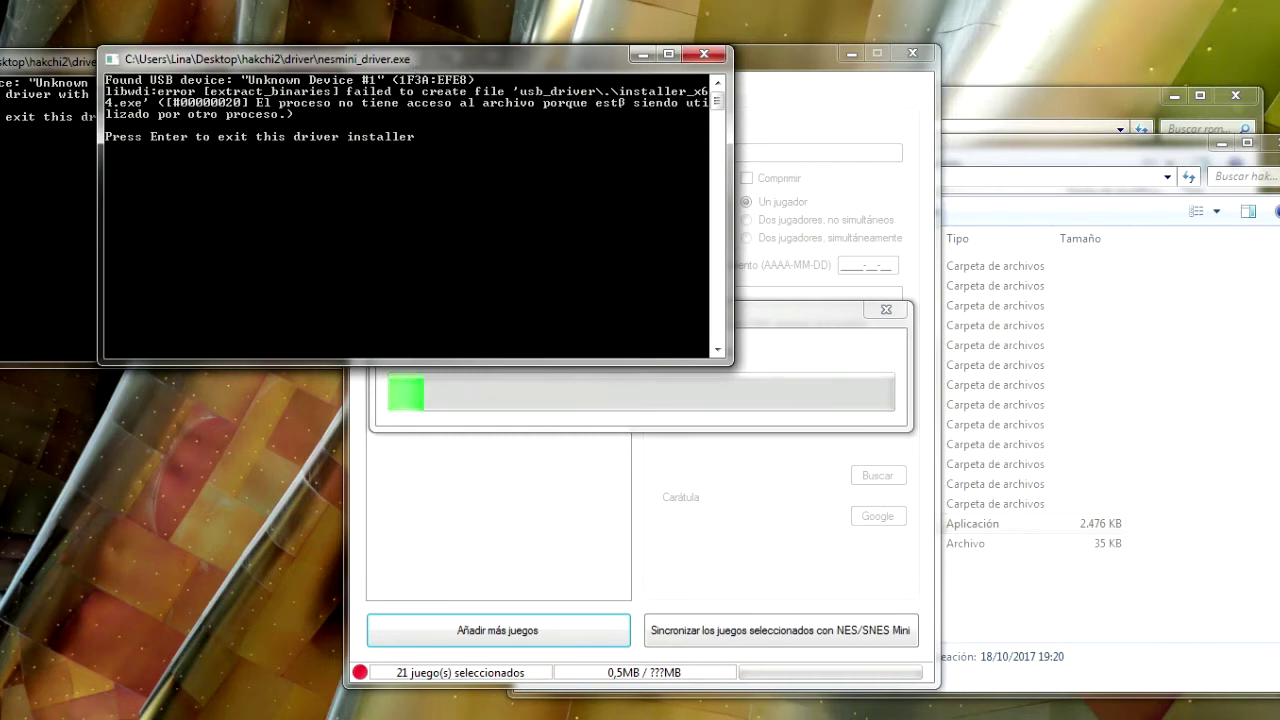
click(704, 53)
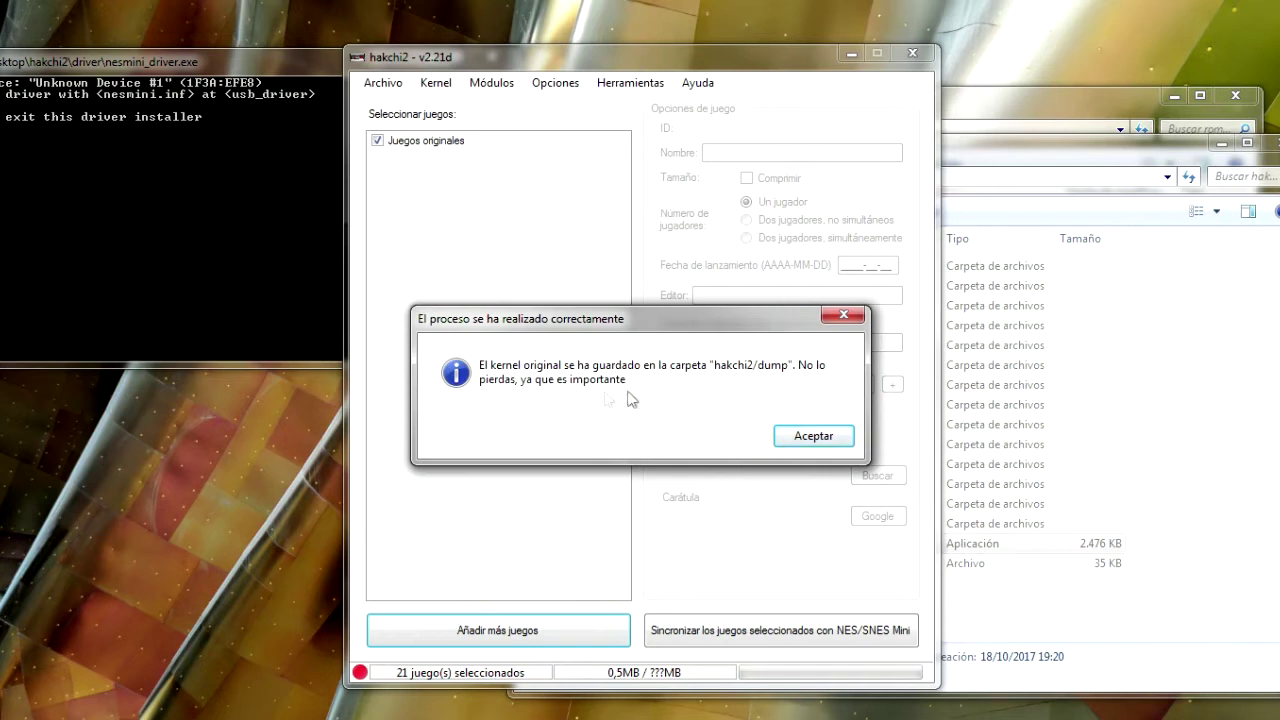
click(806, 440)
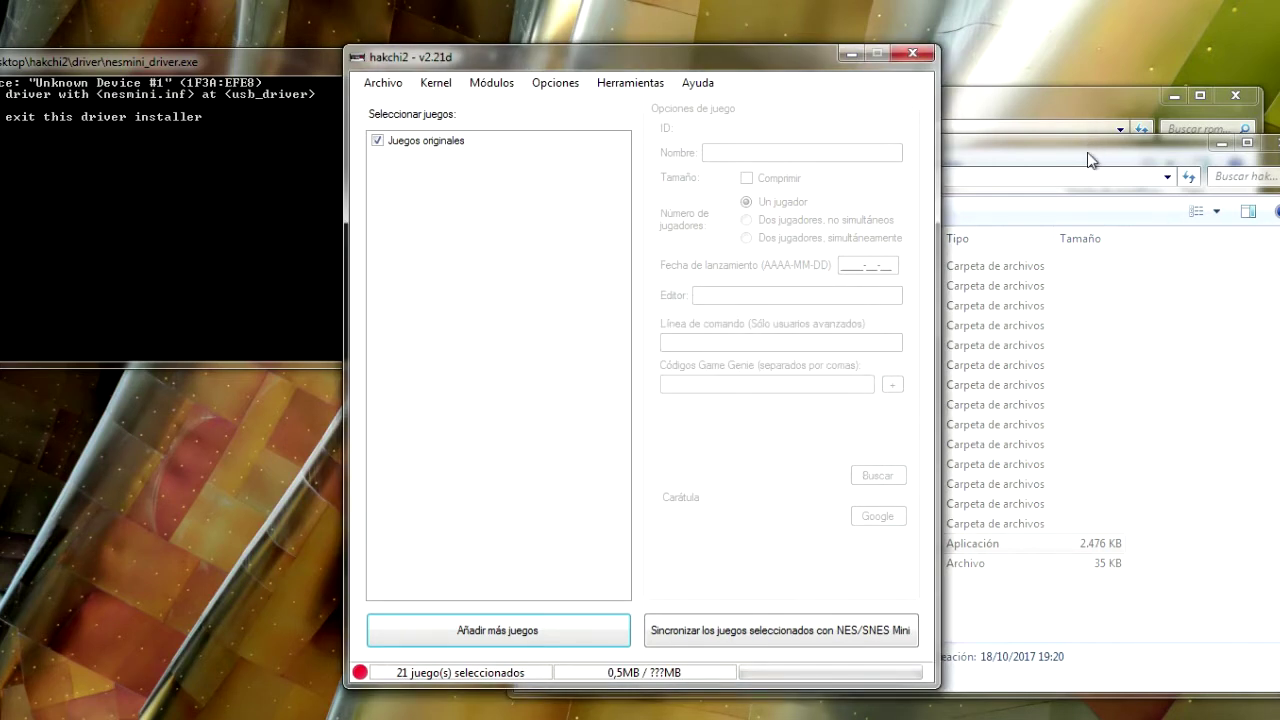
Make a copy of kernel_snes.img inside the dump folder of hakchi2
click(1089, 152)
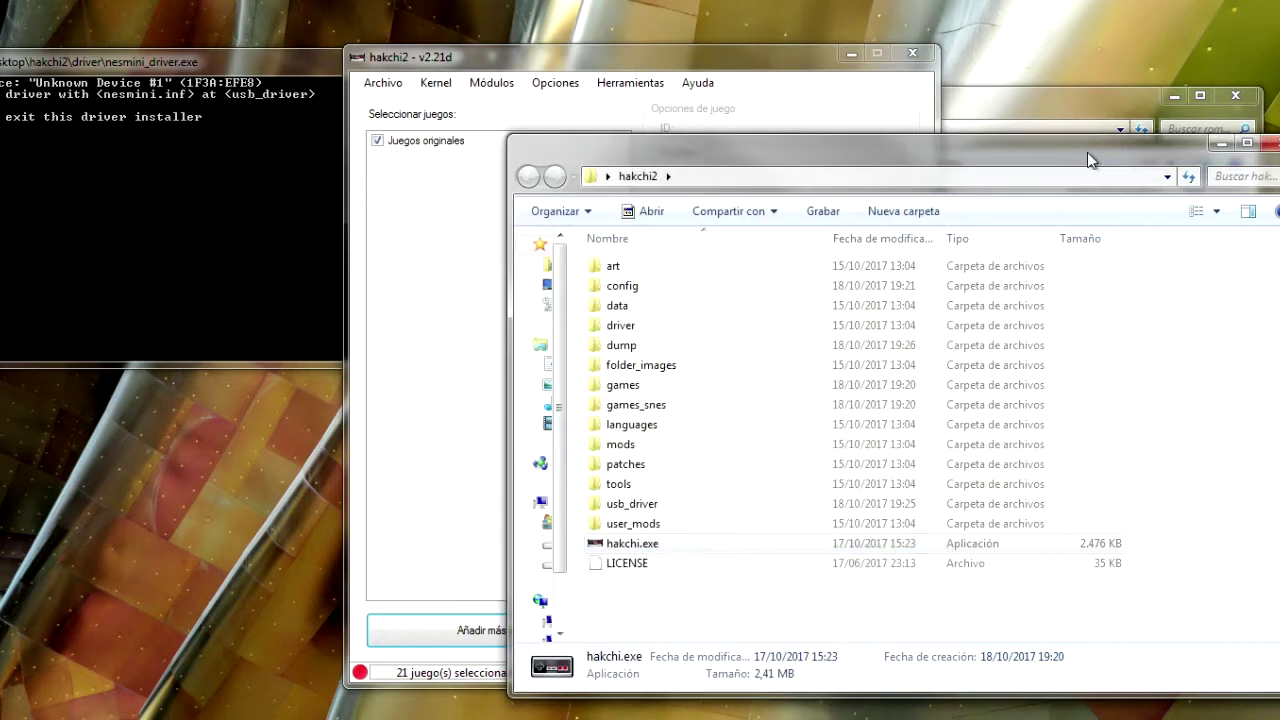
double_click(621, 347)
click(646, 270)
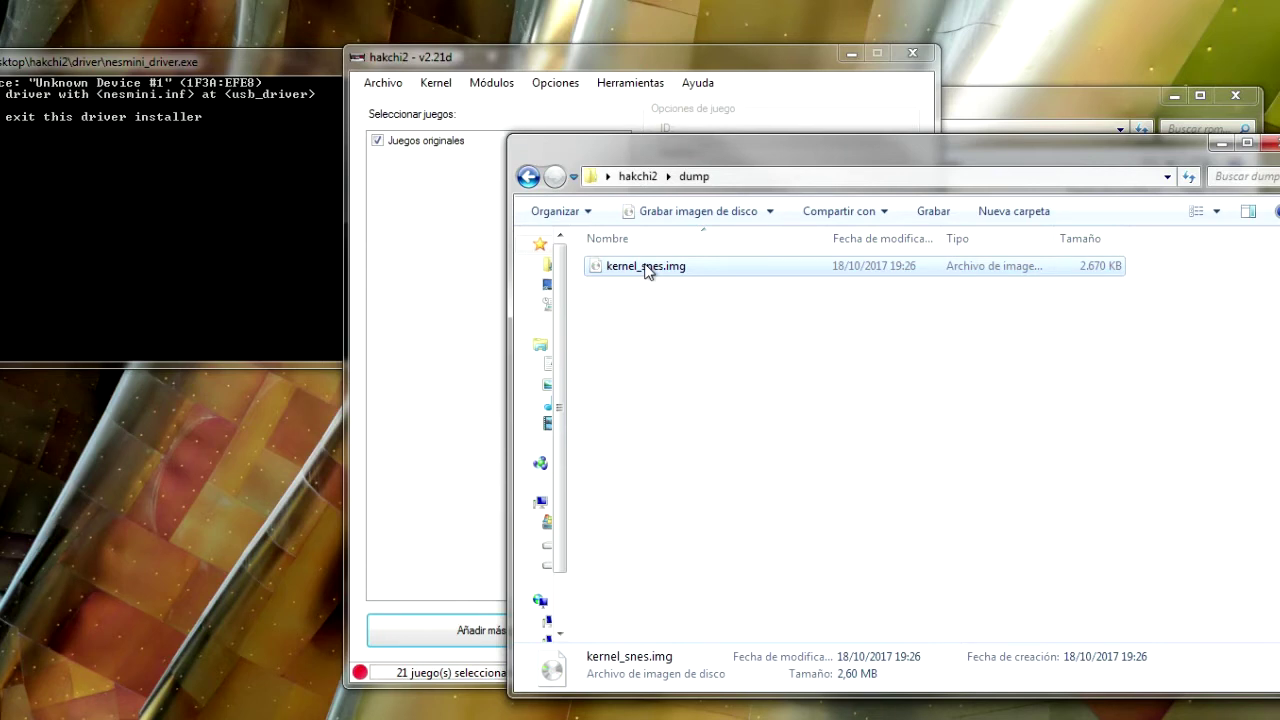
key(ctrl+v)
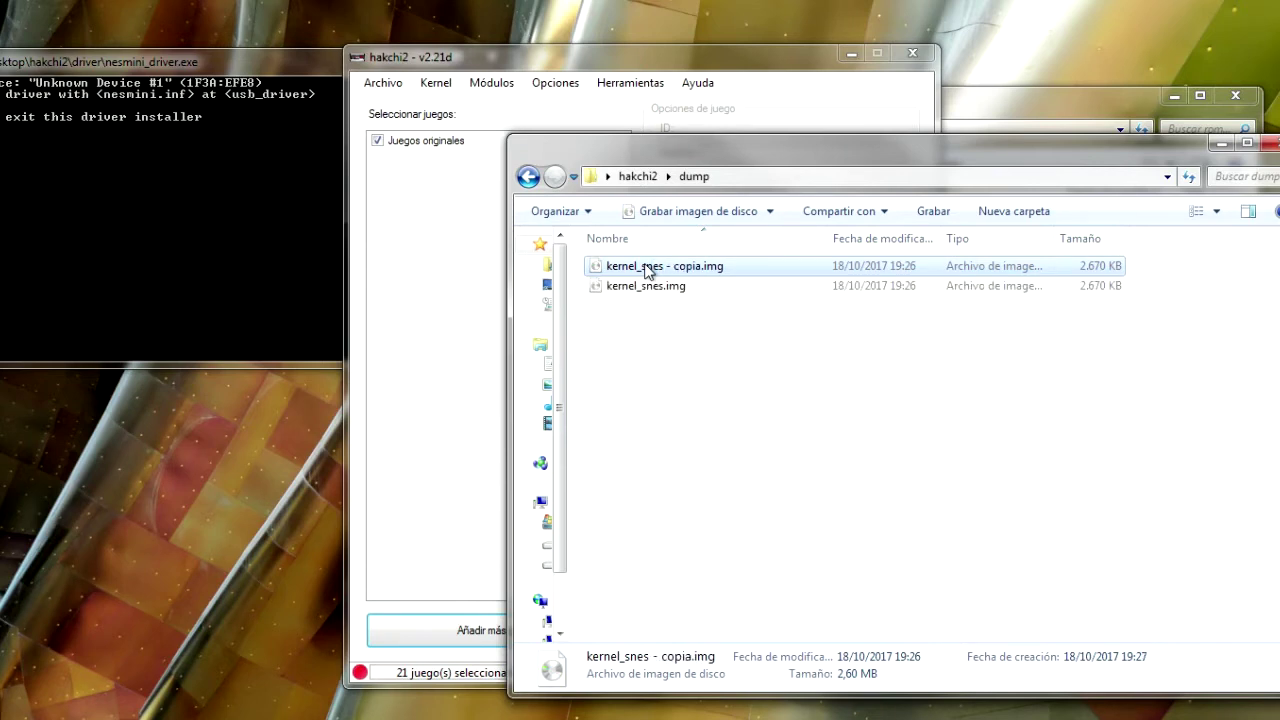
Rename the copied kernel image to "Malaka_Kernel Snes Octubre.img"
click(646, 268)
text(Malaka)
text(_kernel)
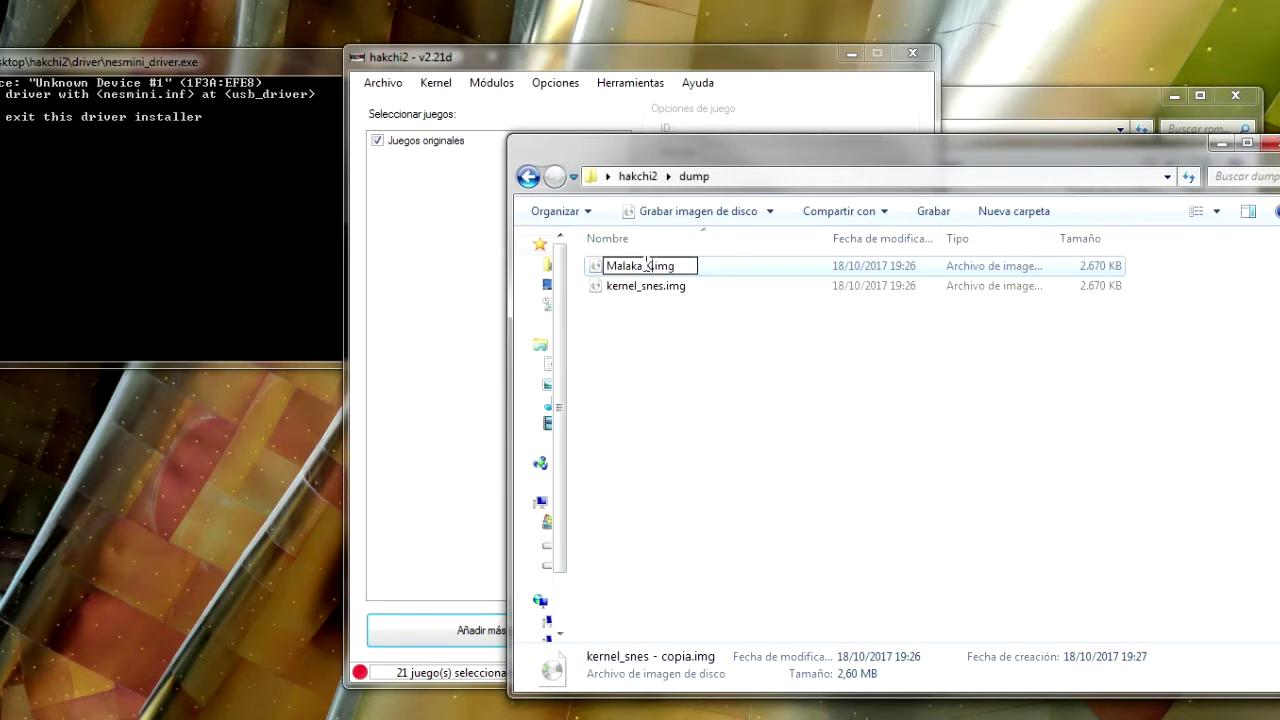
text( Snes Octubre)
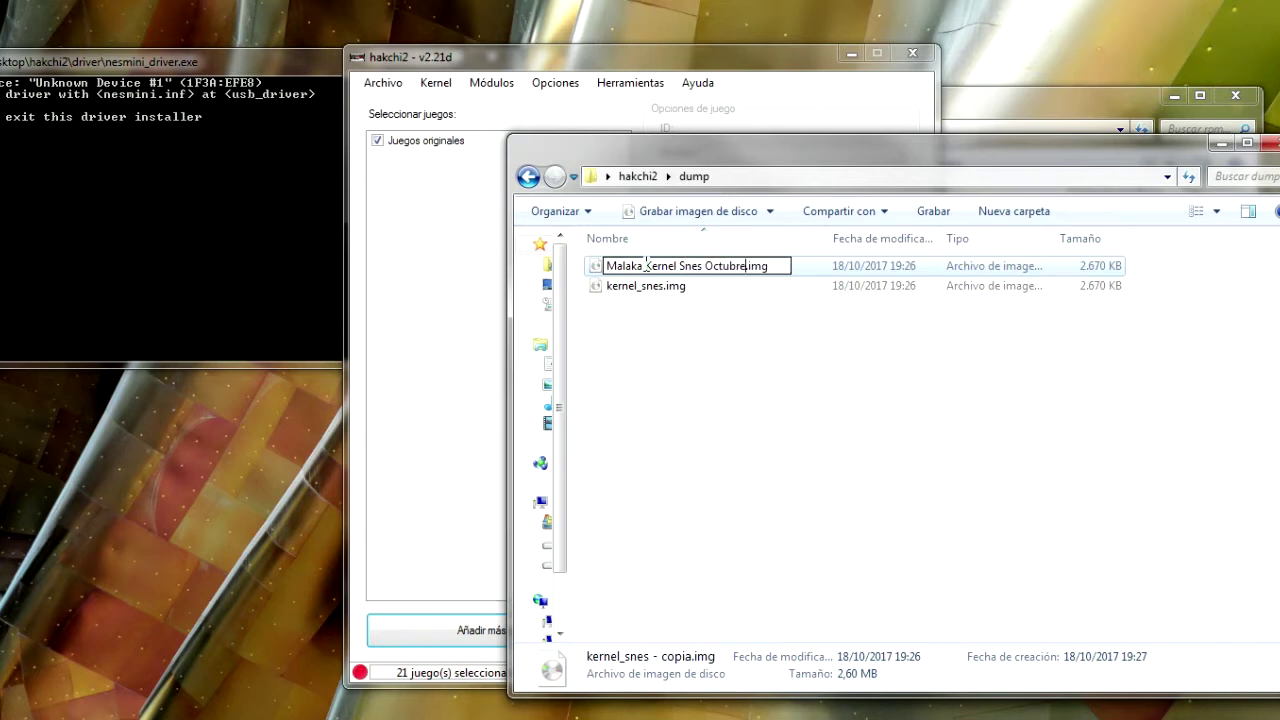
key(Return)
Flash the custom kernel to the console from hakchi2 and confirm the operation
click(558, 83)
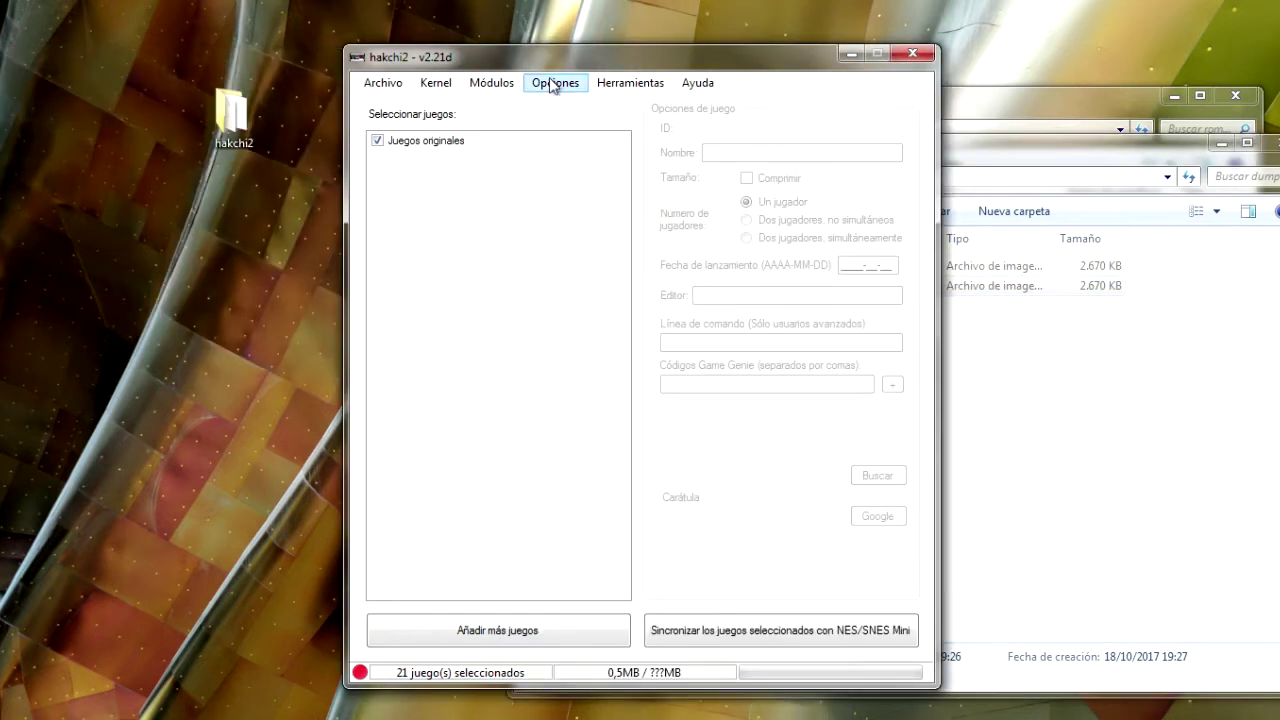
click(433, 85)
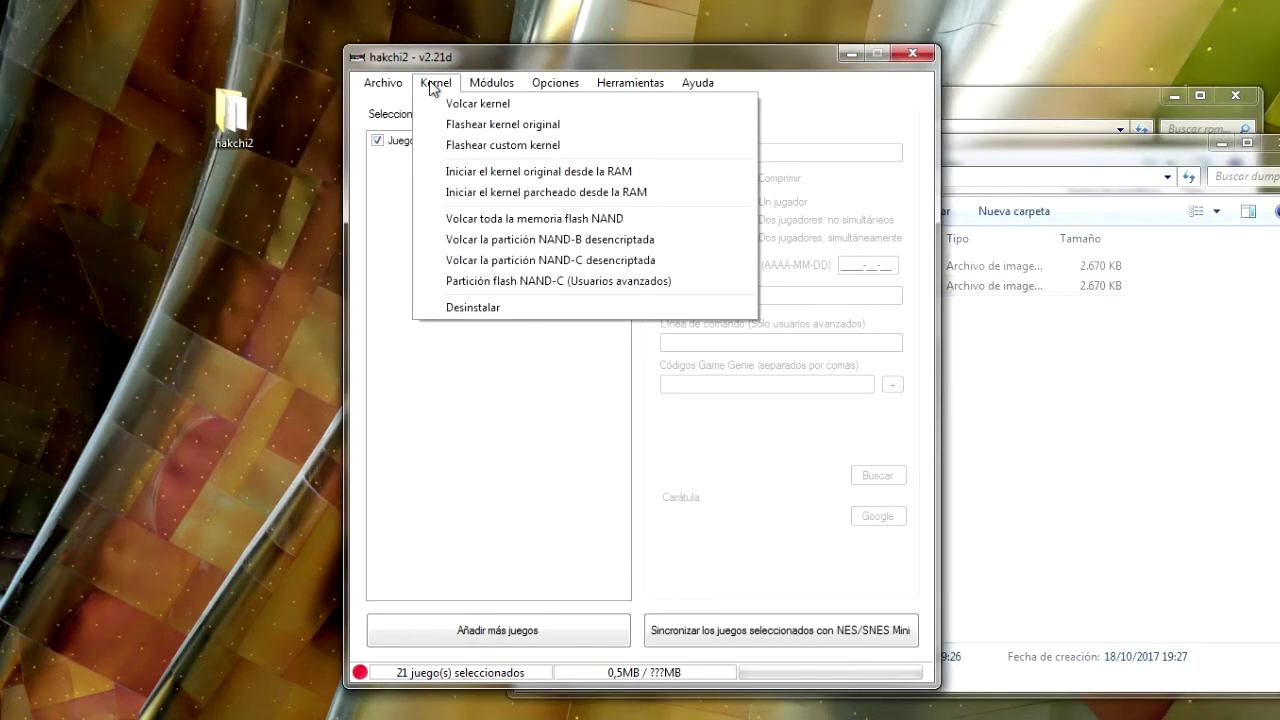
click(481, 155)
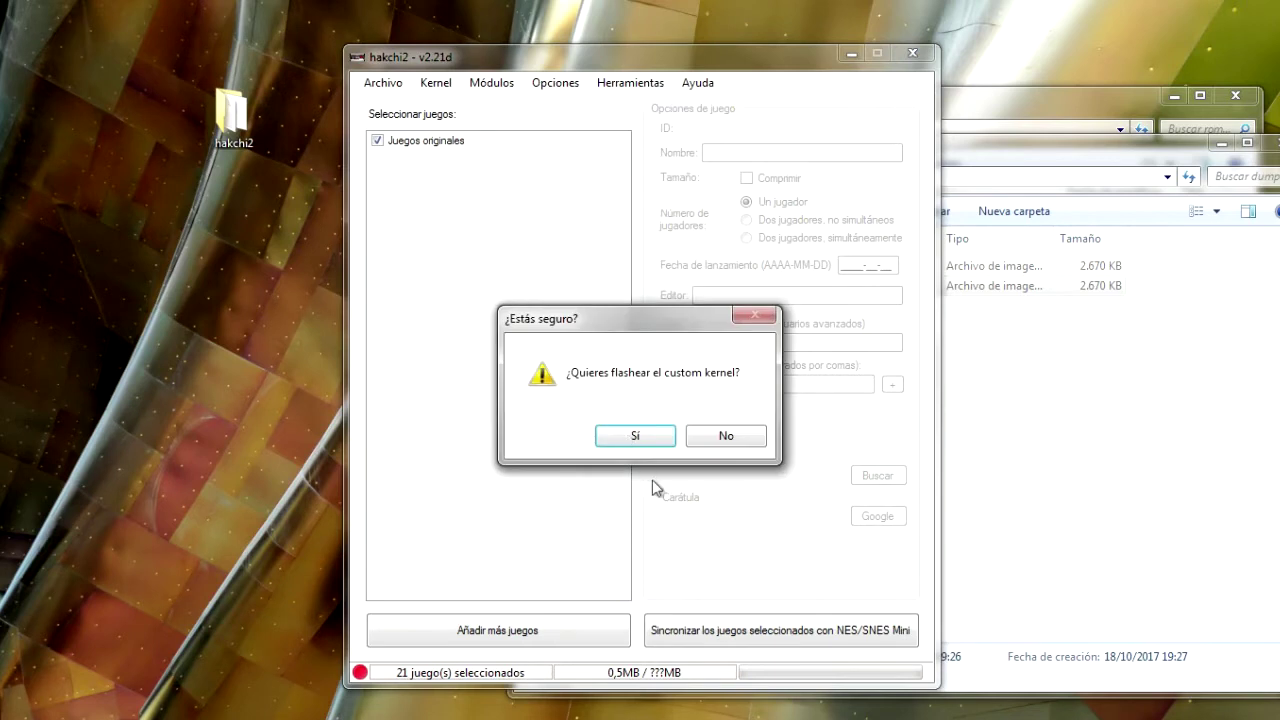
click(627, 436)
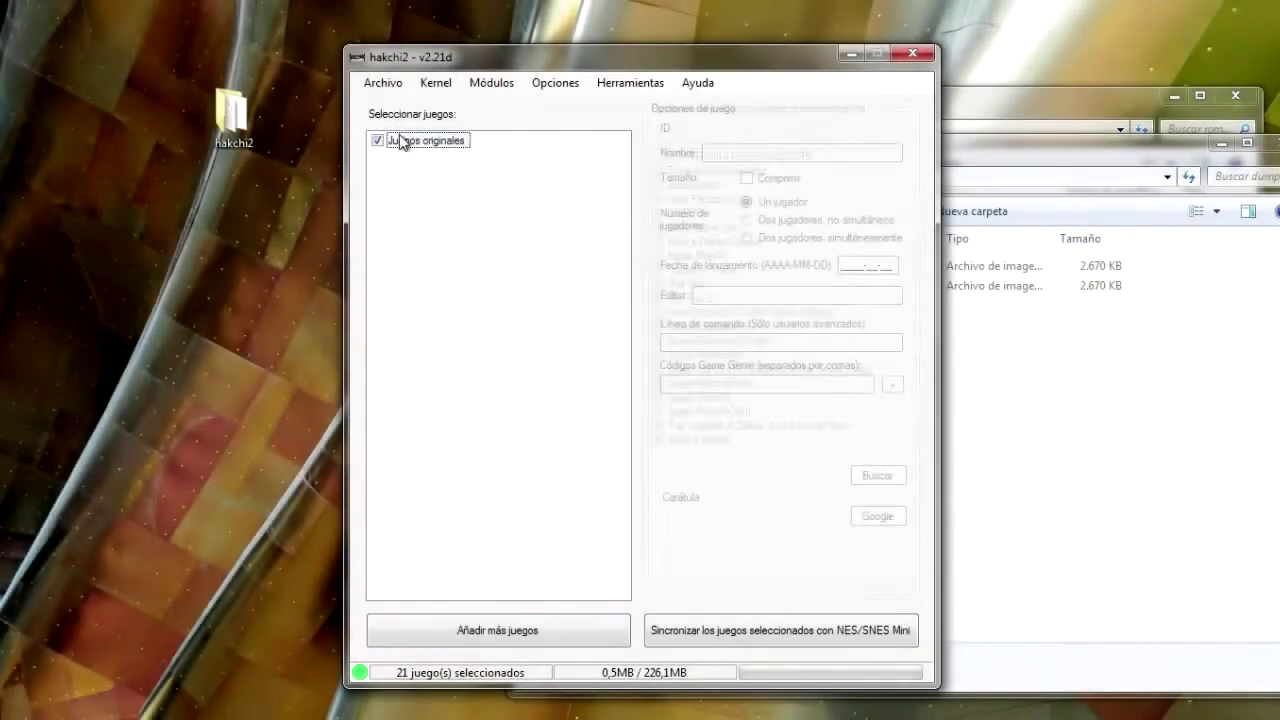
Hide Kirby Super Star and Kirby's Dream Course from the original games by unchecking them
click(401, 142)
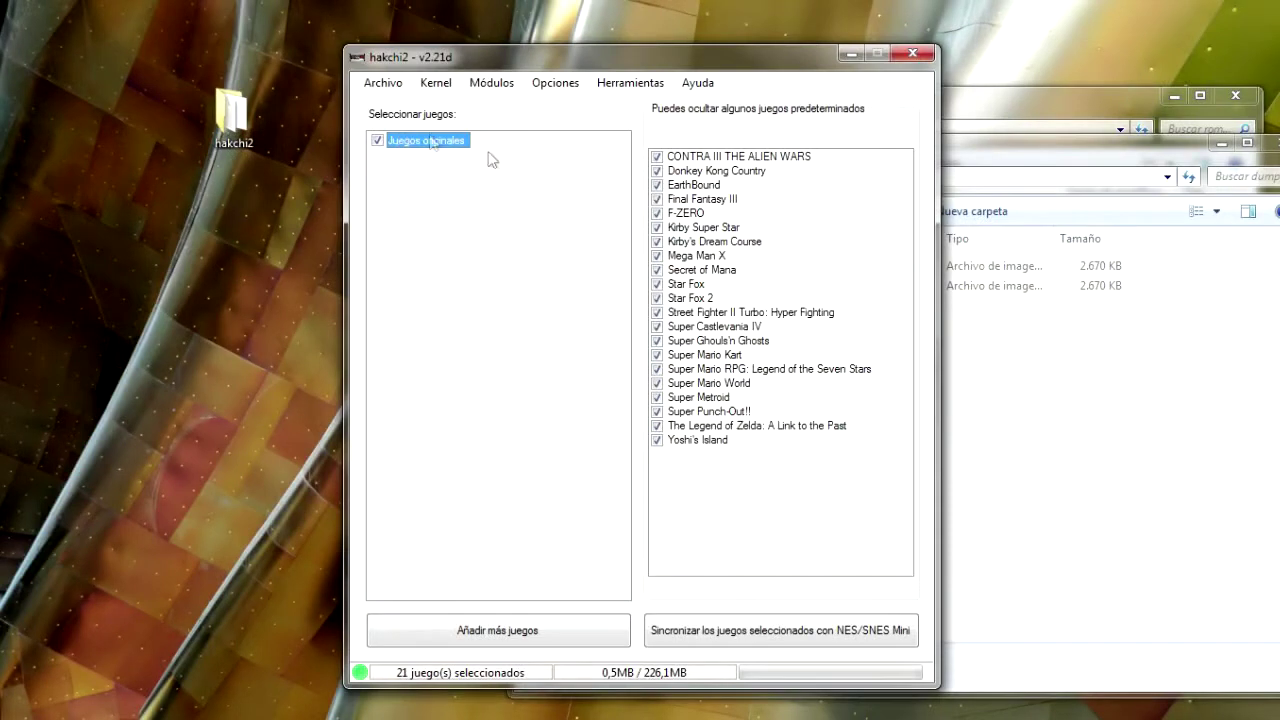
click(657, 228)
click(657, 242)
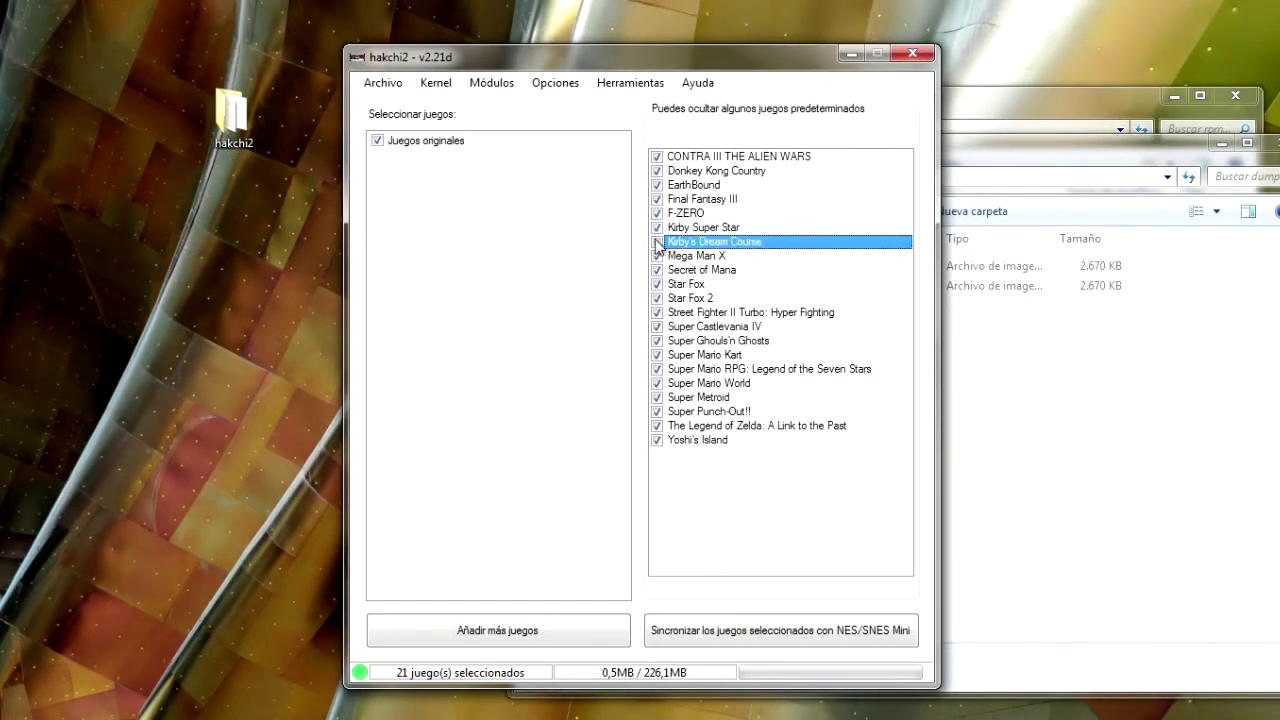
click(659, 229)
click(658, 229)
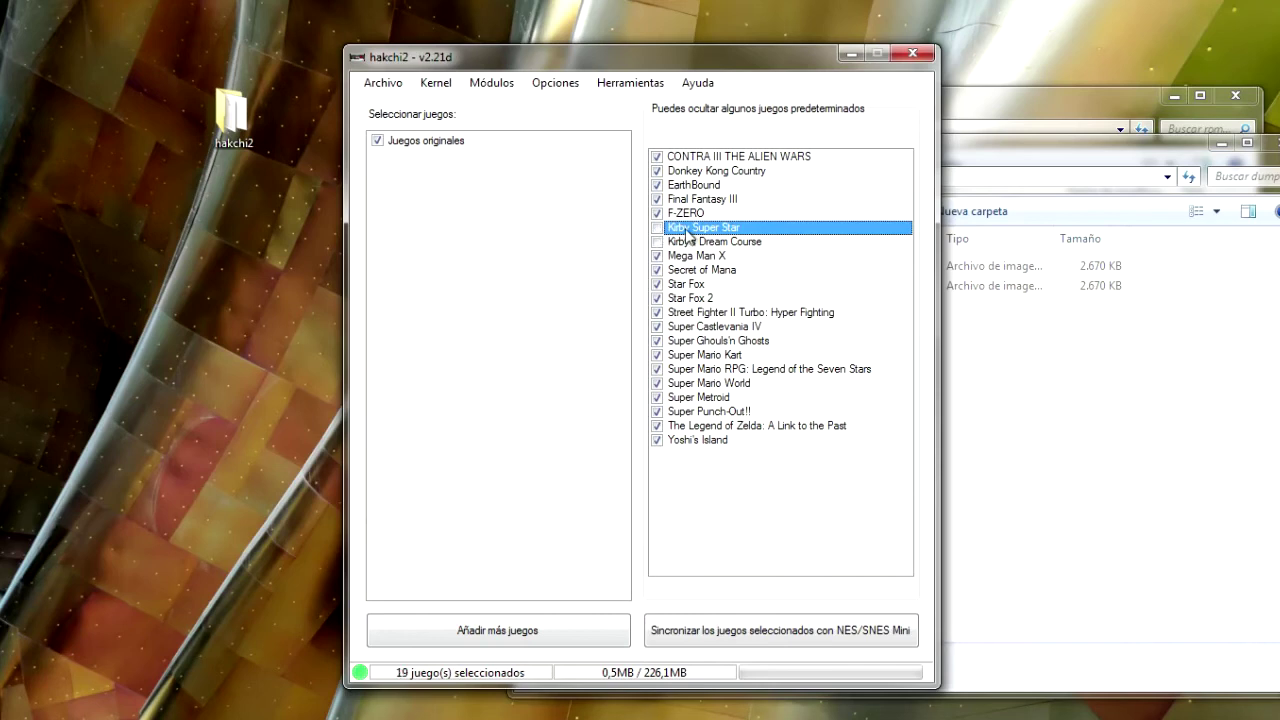
click(443, 451)
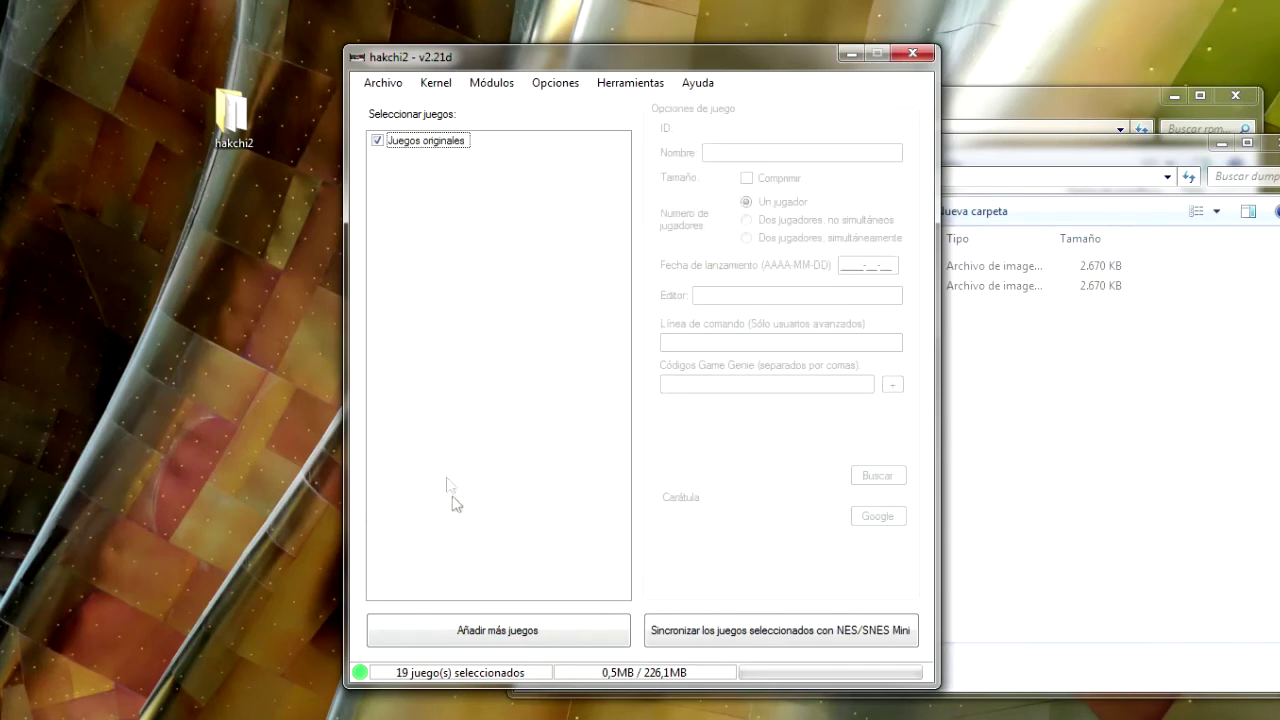
Start adding more games and select all the ROM files in the roms mini folder
click(483, 634)
click(597, 403)
drag(597, 403, 542, 186)
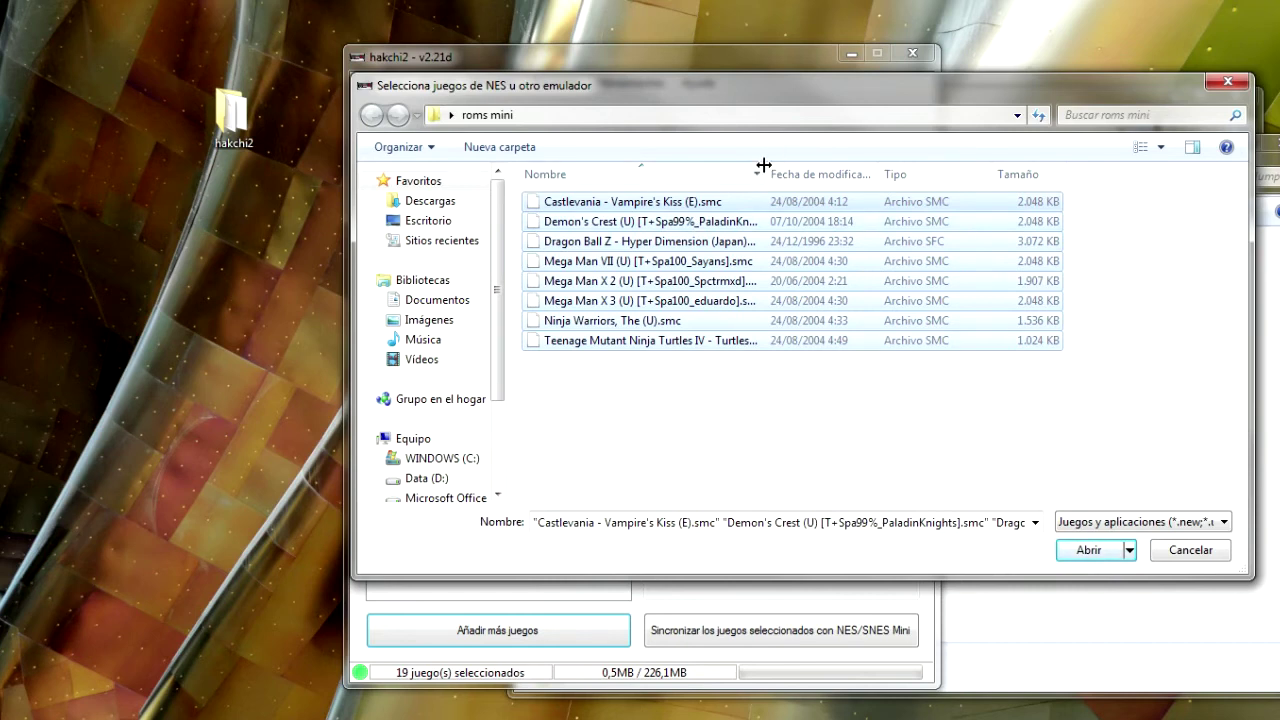
Widen the name column and examine the full ROM file names, including Dragon Ball Z, Castlevania and Demon's Crest
drag(763, 166, 1000, 168)
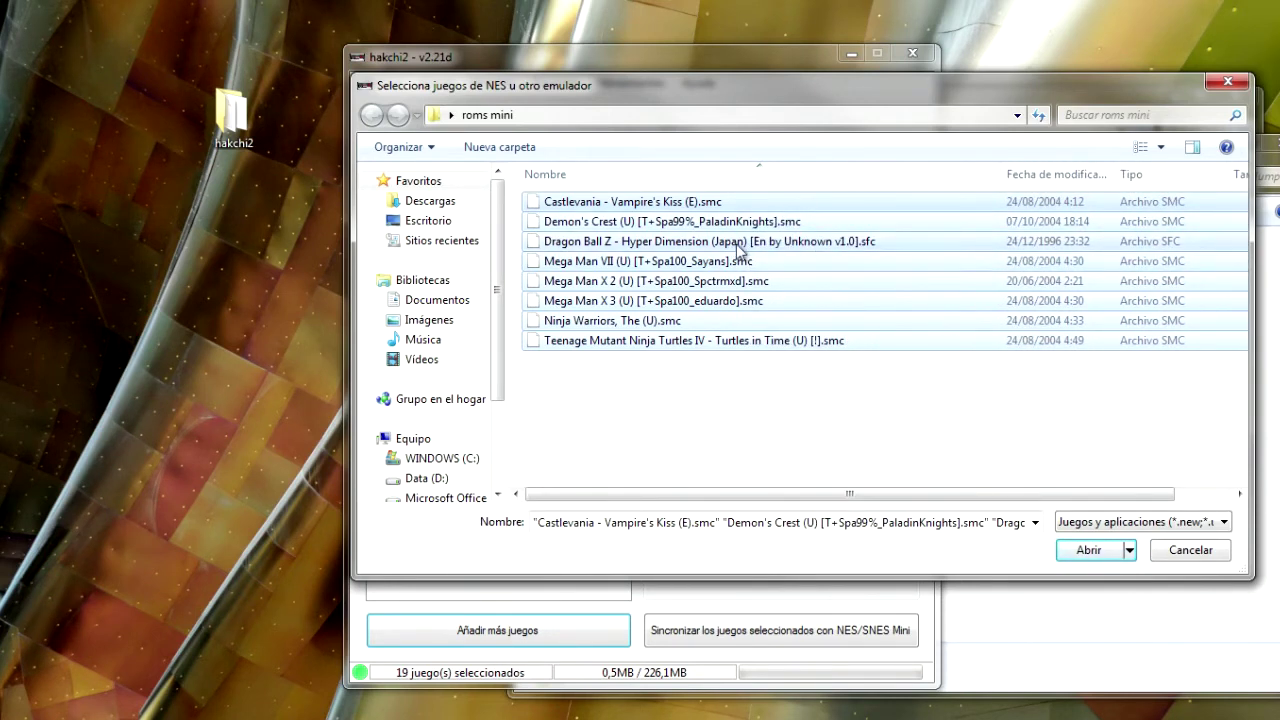
click(726, 480)
click(735, 244)
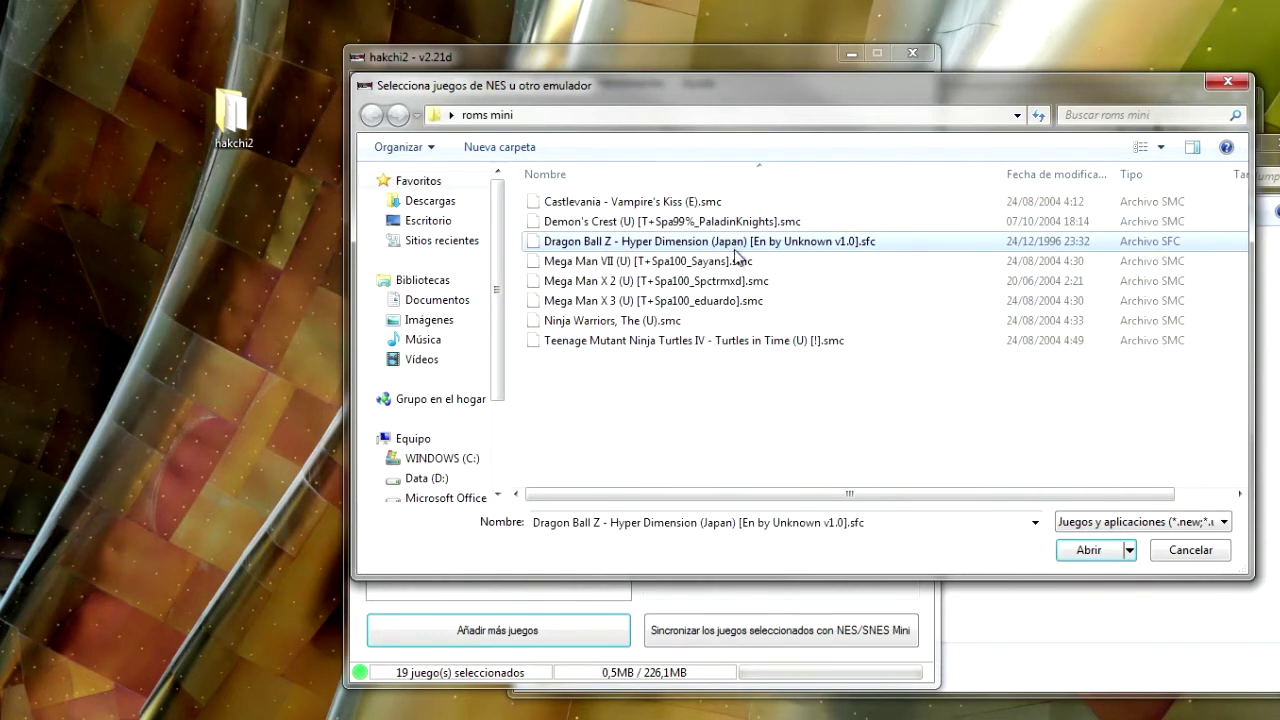
click(740, 202)
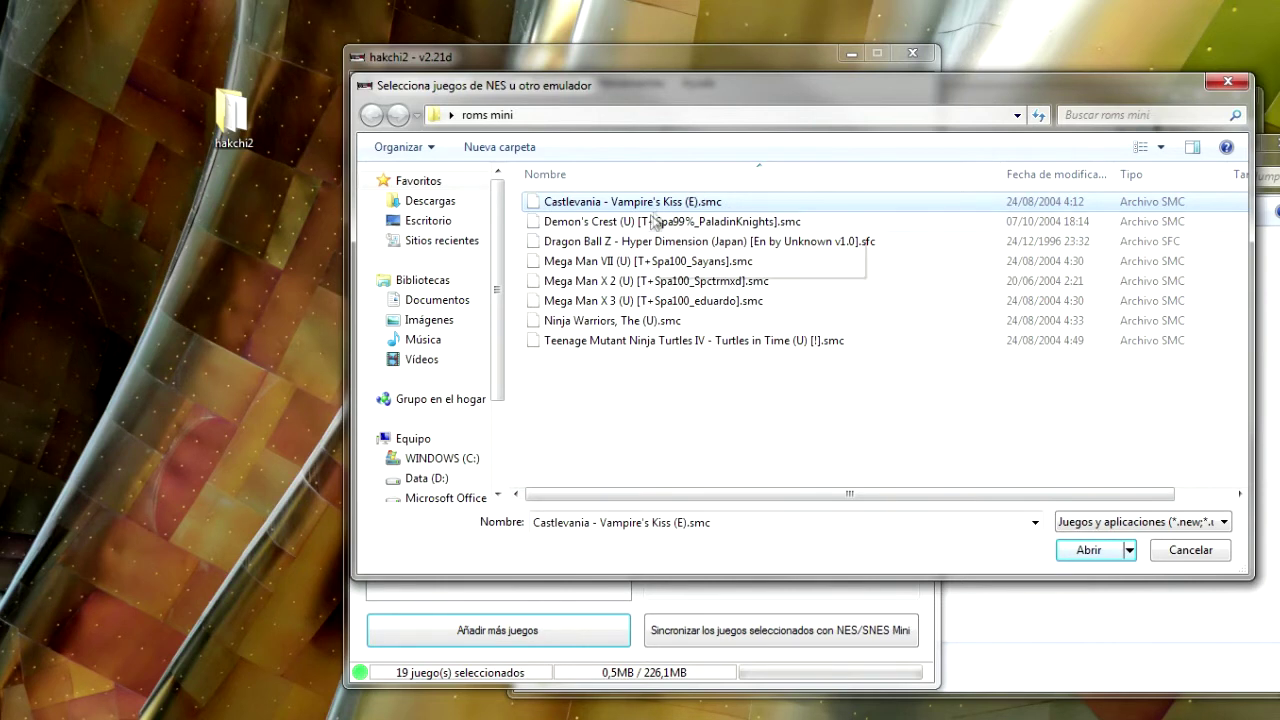
click(640, 221)
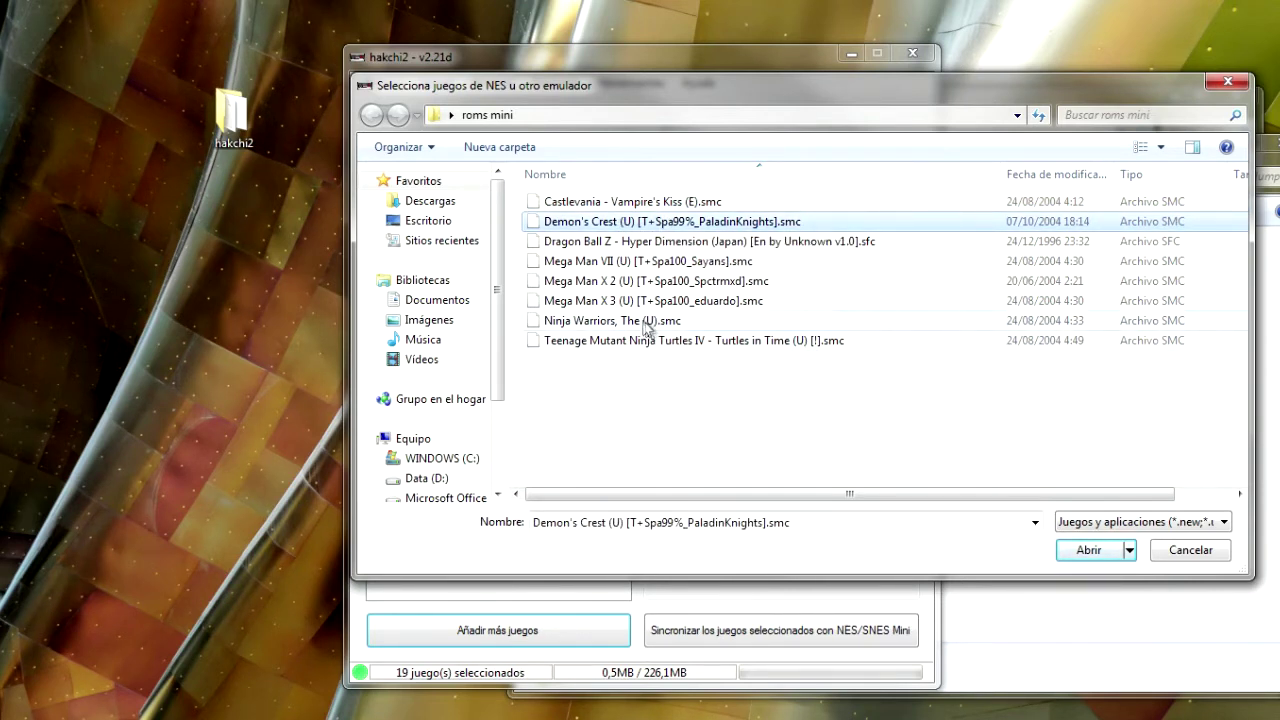
click(645, 450)
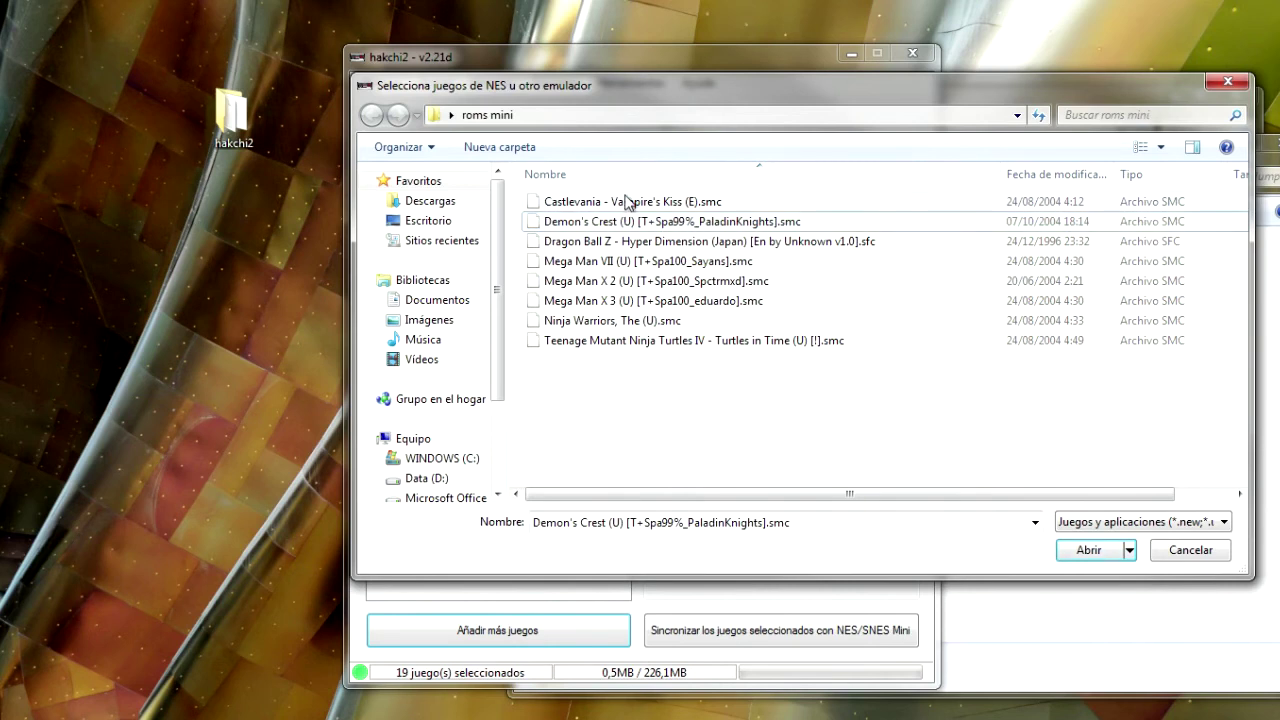
Add all the roms mini ROMs, patching Castlevania - Vampire's Kiss and declining a third-party emulator for Dragon Ball Z - Hyper Dimension
drag(726, 386, 556, 168)
click(1088, 550)
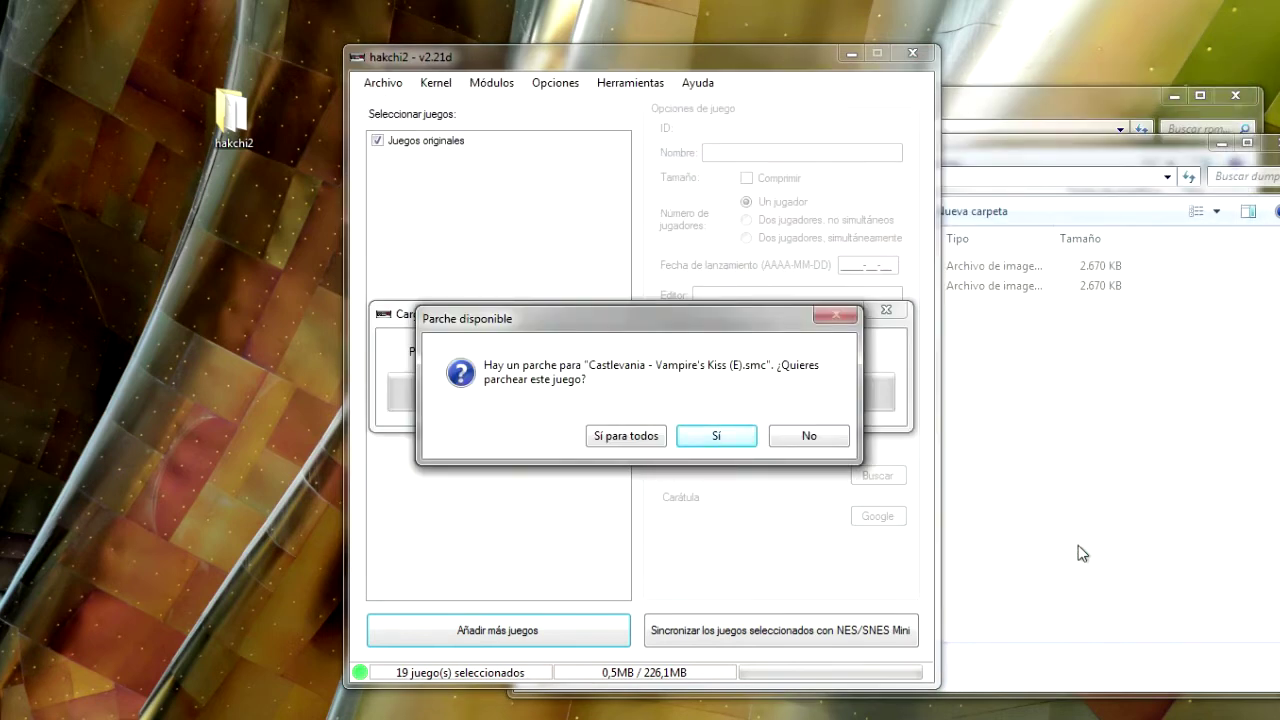
click(700, 435)
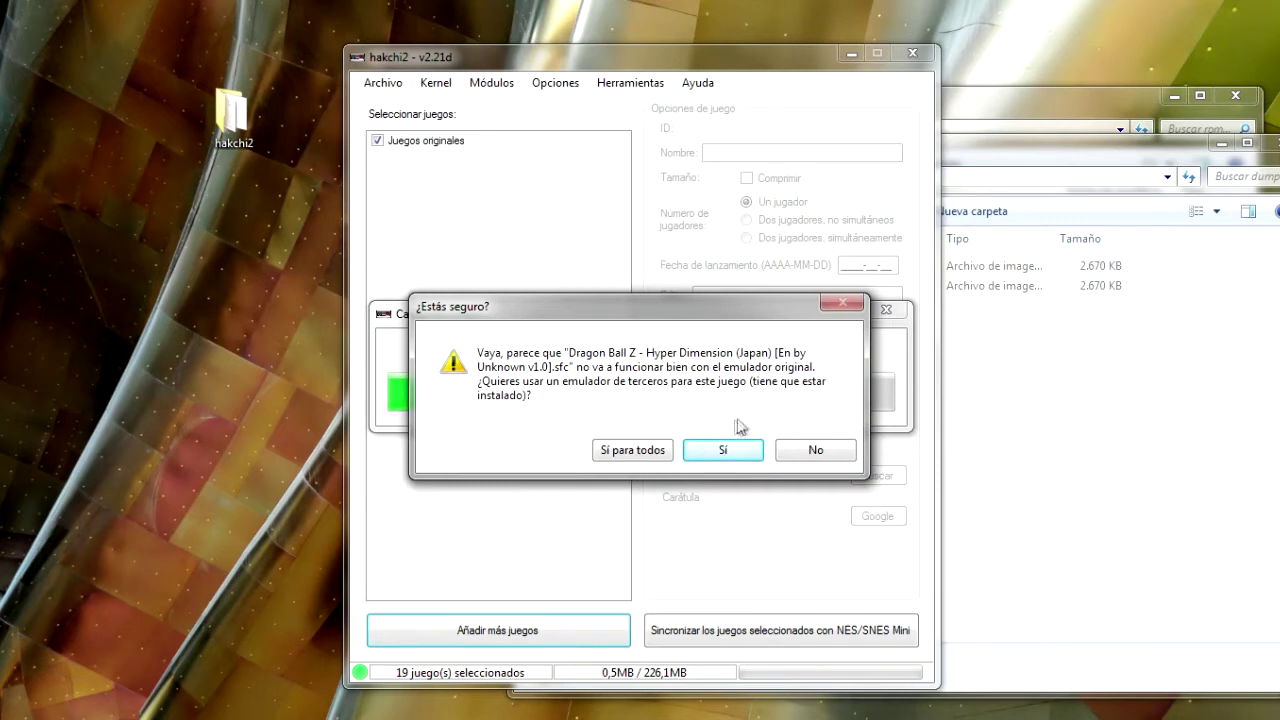
click(808, 452)
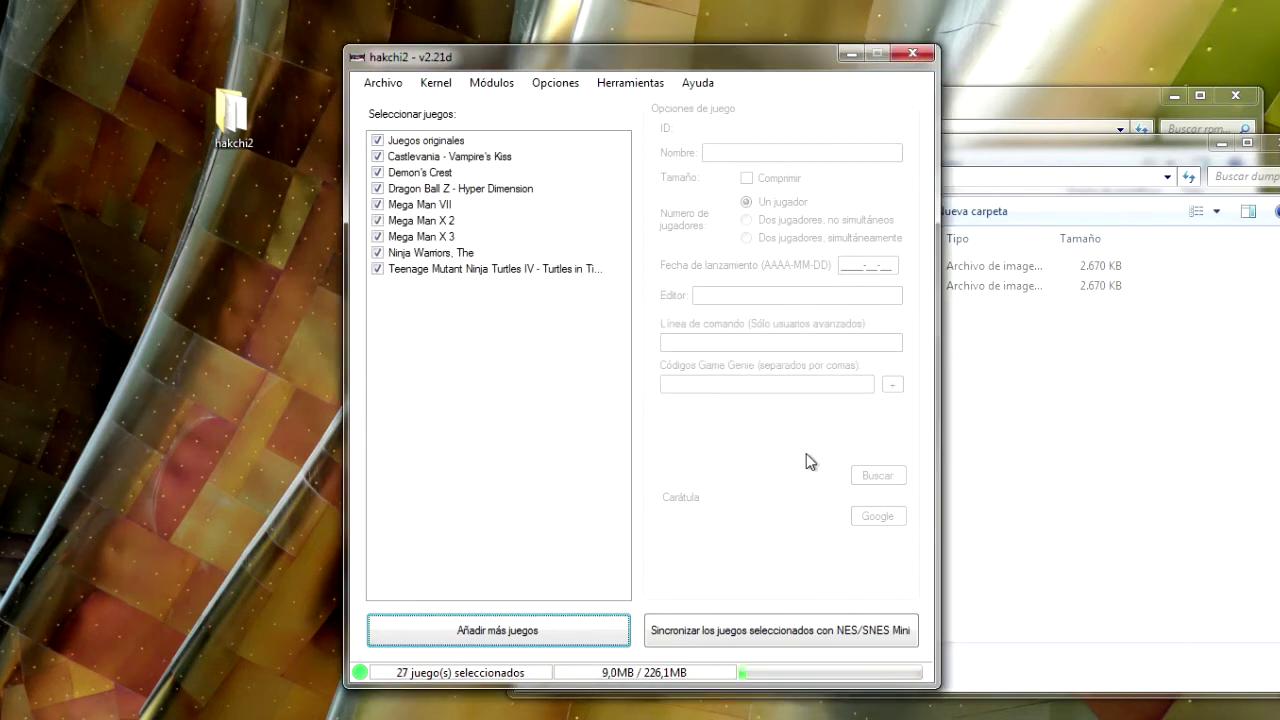
Set the publisher of Castlevania - Vampire's Kiss to Konami
click(510, 391)
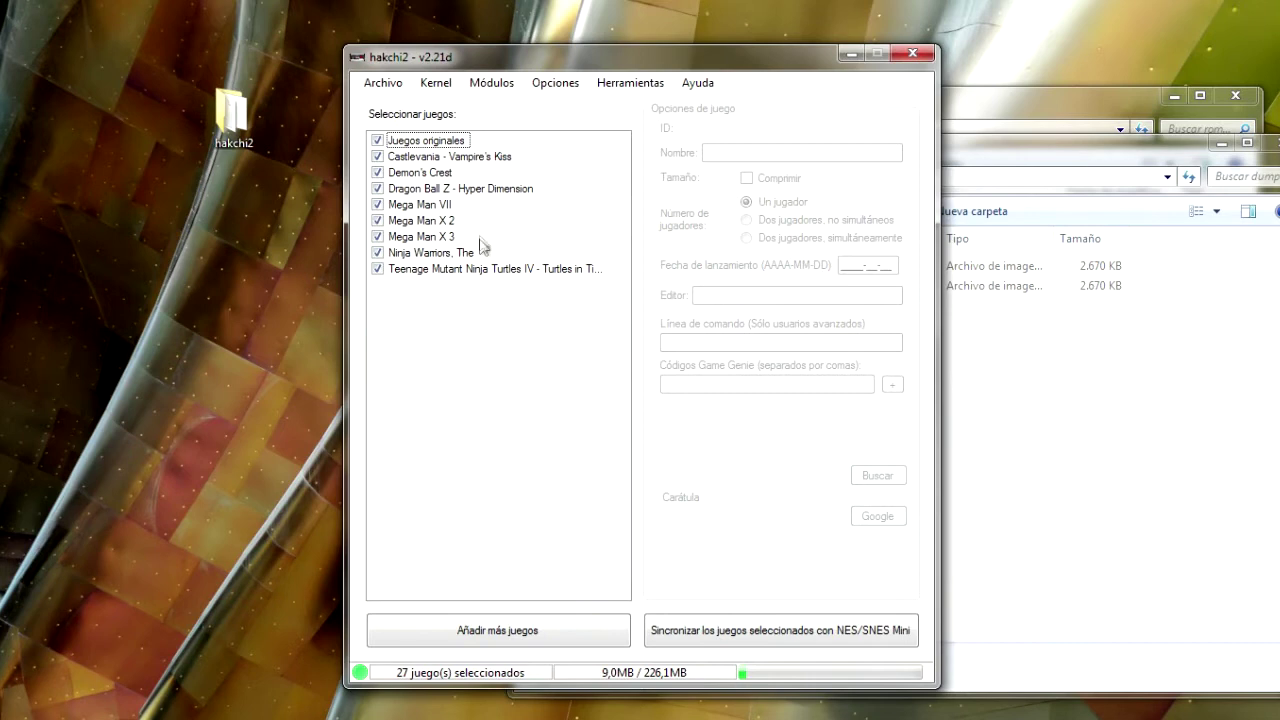
click(470, 160)
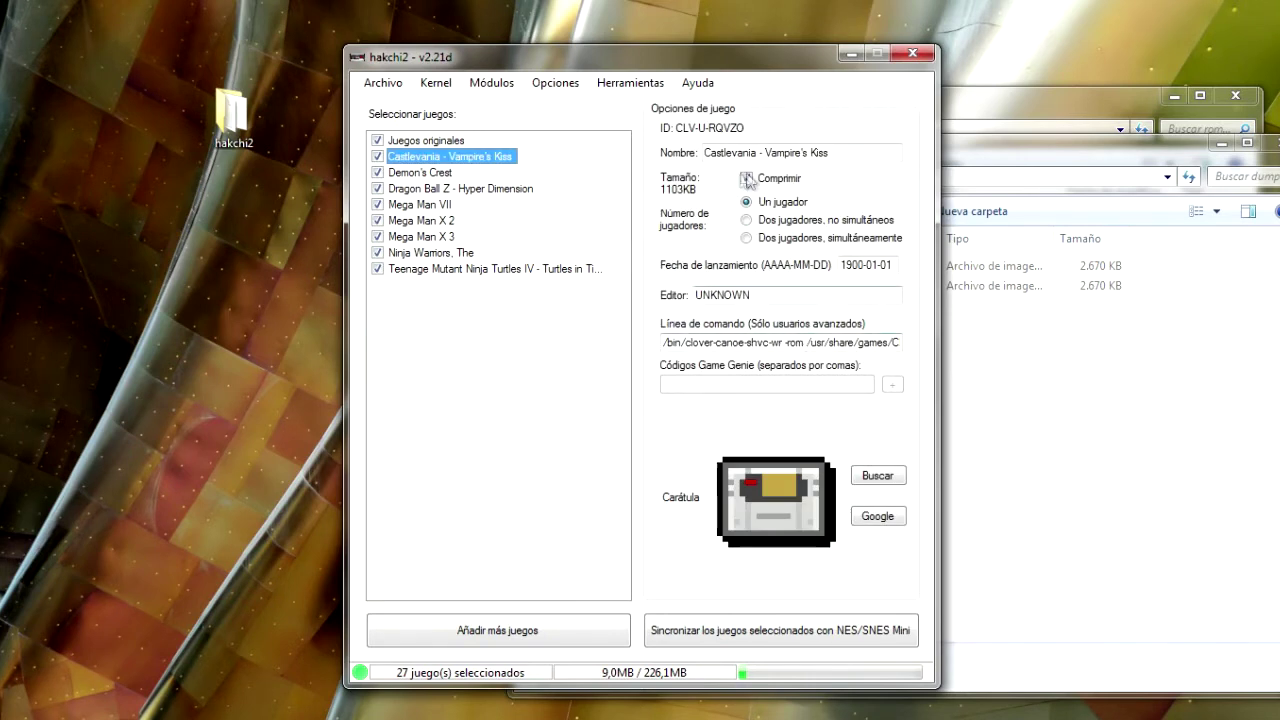
double_click(786, 296)
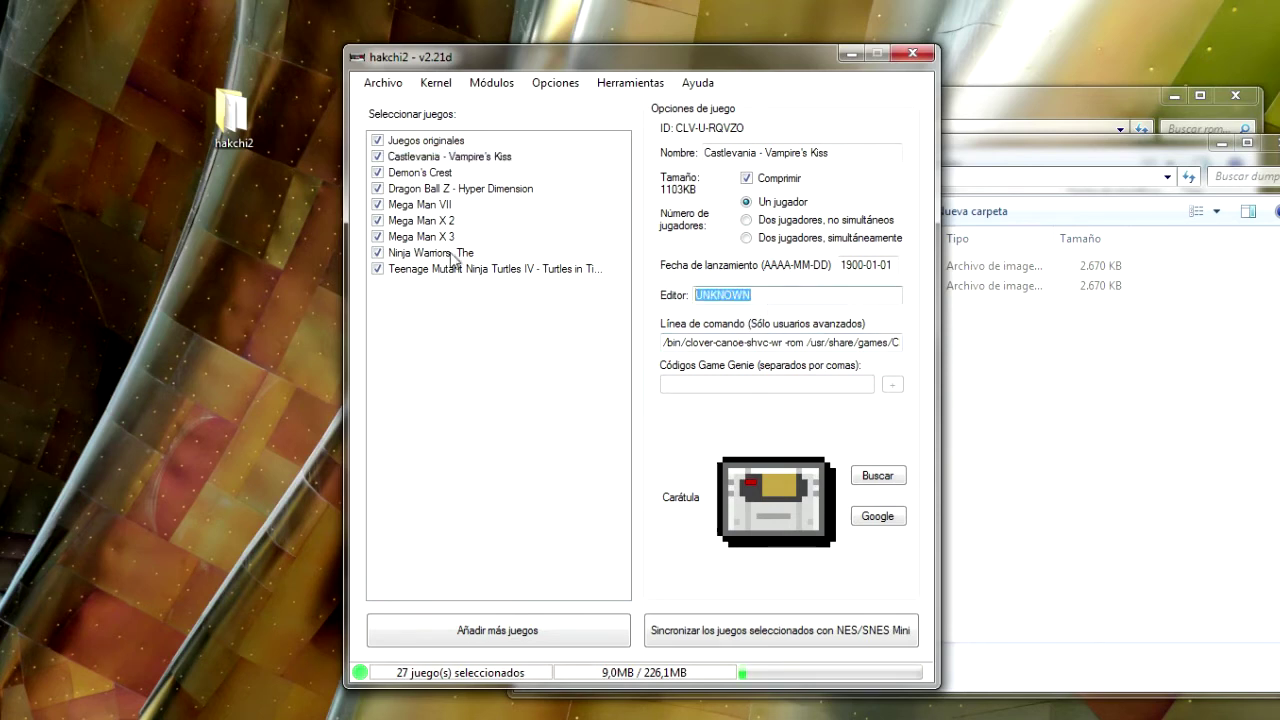
text(Konami)
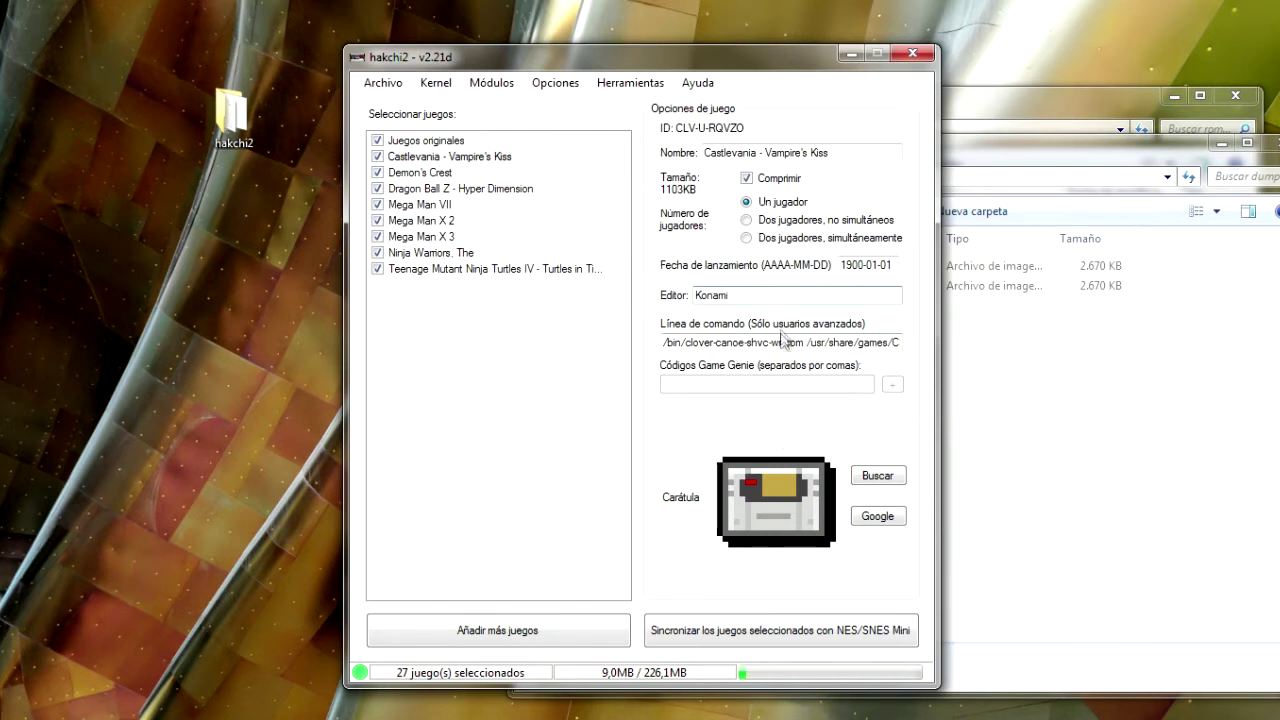
Examine the full launch command line of Castlevania - Vampire's Kiss through to its end
click(808, 342)
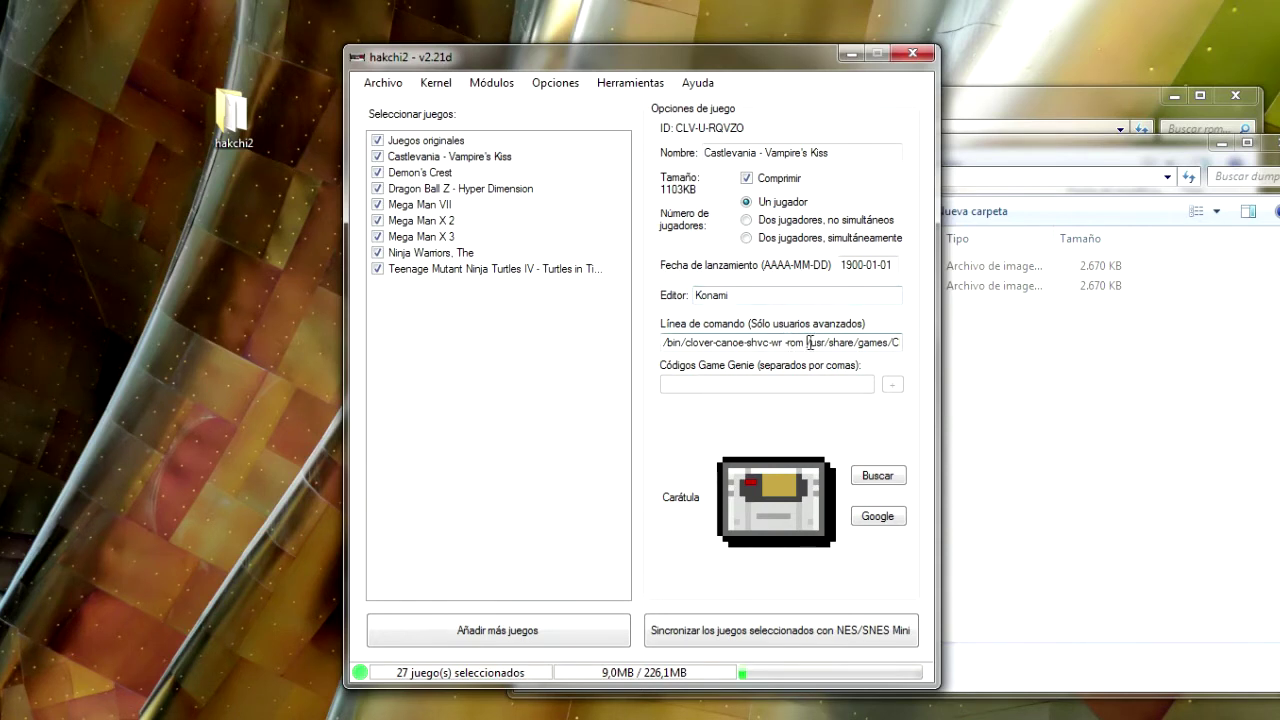
key(Right)
key(Right)
key(Right)
key(Right)
key(Right)
key(Right)
key(Right)
key(Right)
key(Right)
key(Right)
key(Right)
key(Right)
key(Right)
key(Right)
key(Right)
key(Right)
key(Right)
key(Right)
key(Right)
key(Right)
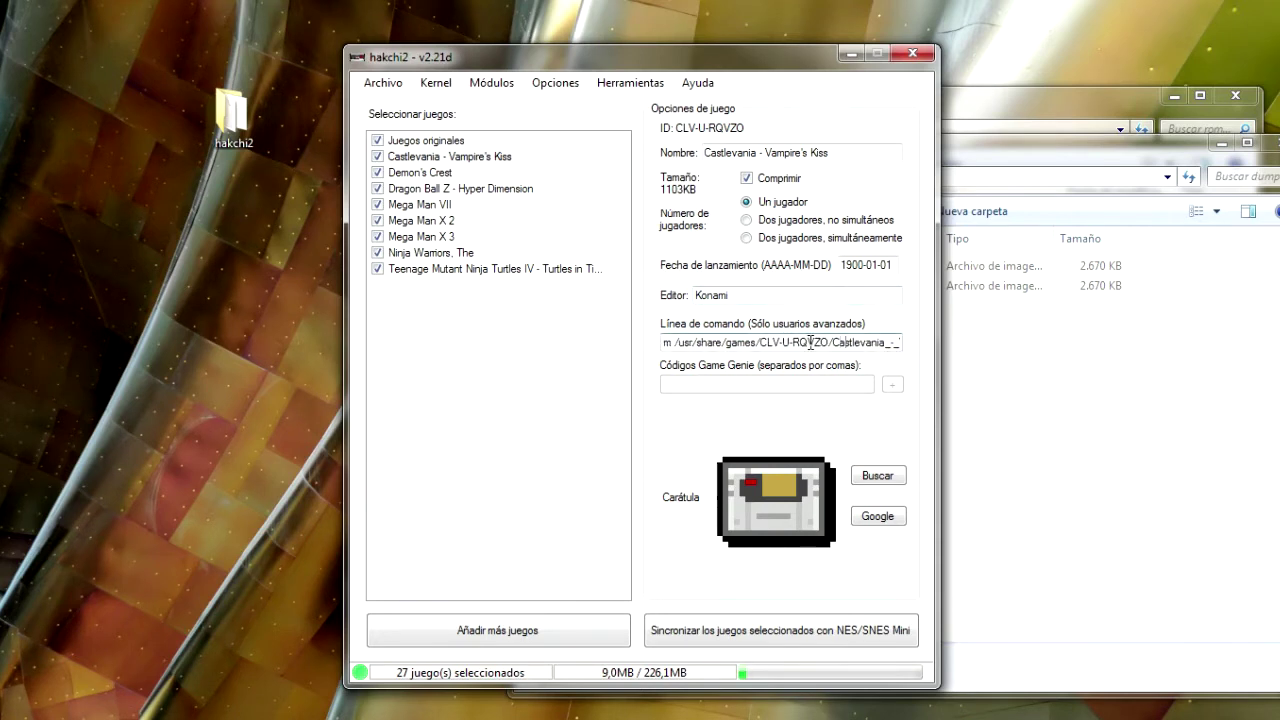
key(Right)
key(Right)
key(Right)
key(Right)
key(Right)
key(Right)
key(Right)
key(Right)
key(Right)
key(Right)
key(Right)
key(Right)
key(Right)
key(Right)
key(Right)
key(Right)
key(Right)
key(Right)
key(Right)
key(Right)
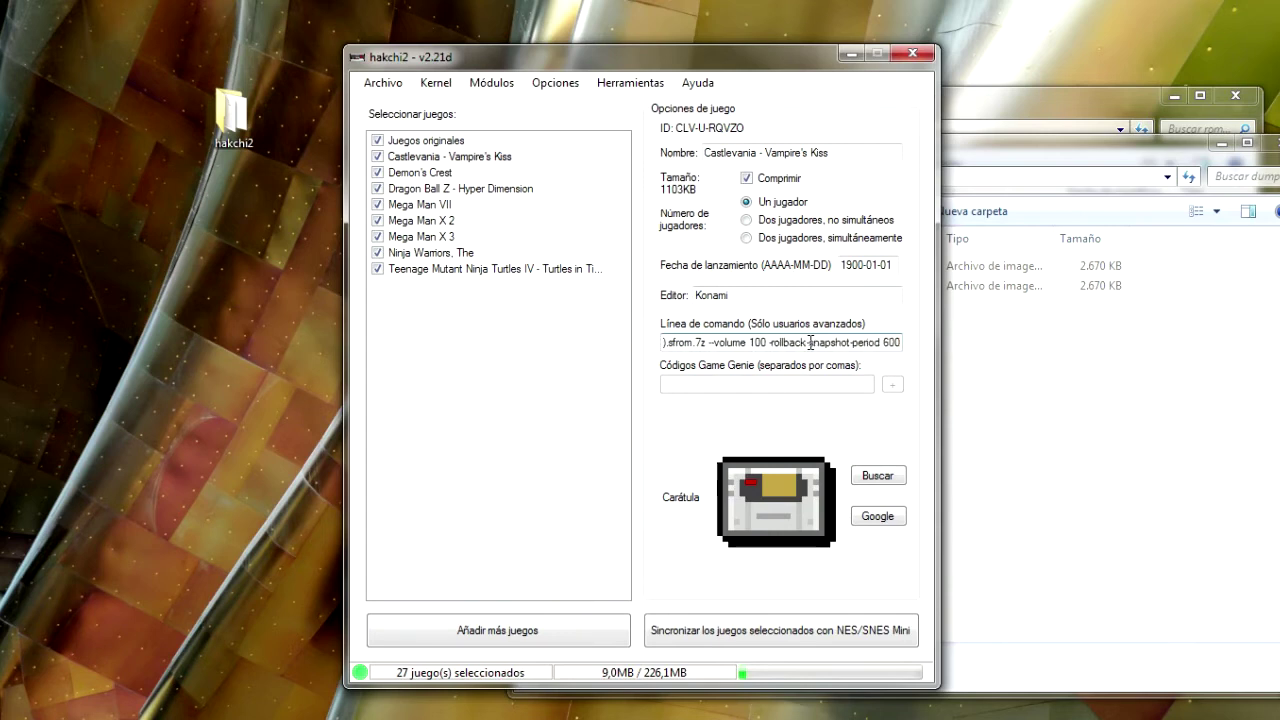
click(868, 478)
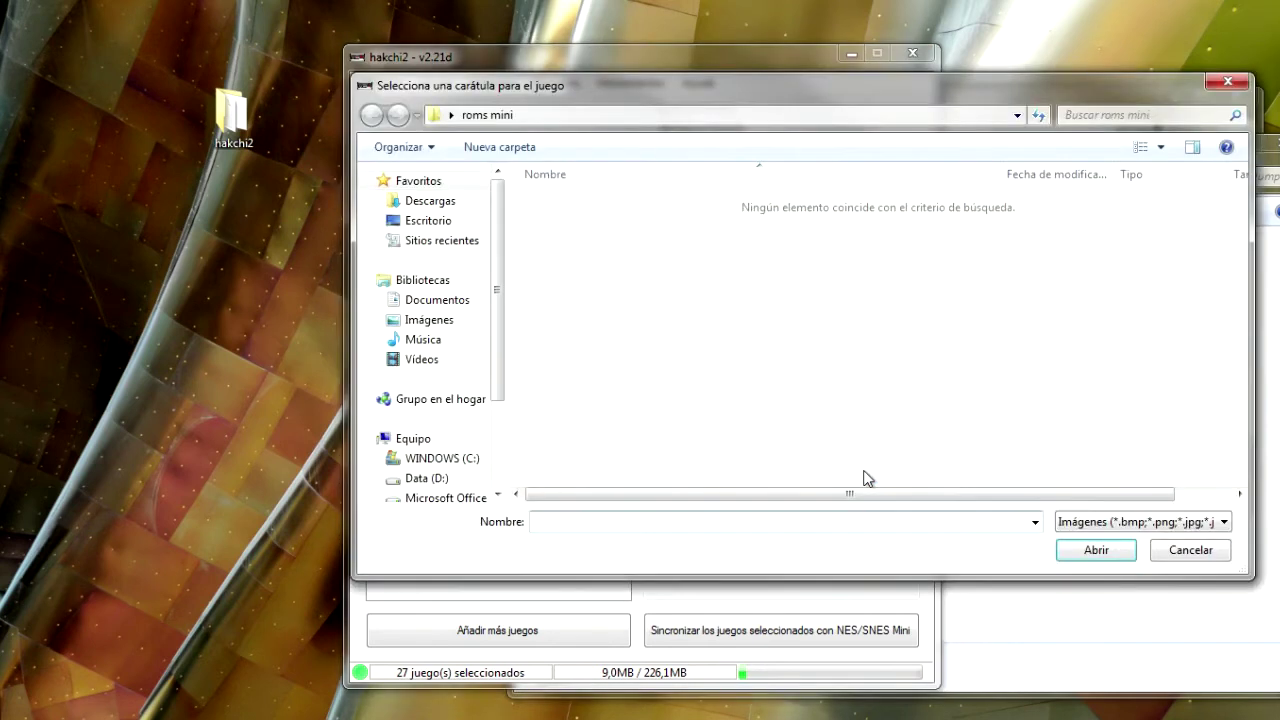
click(1151, 522)
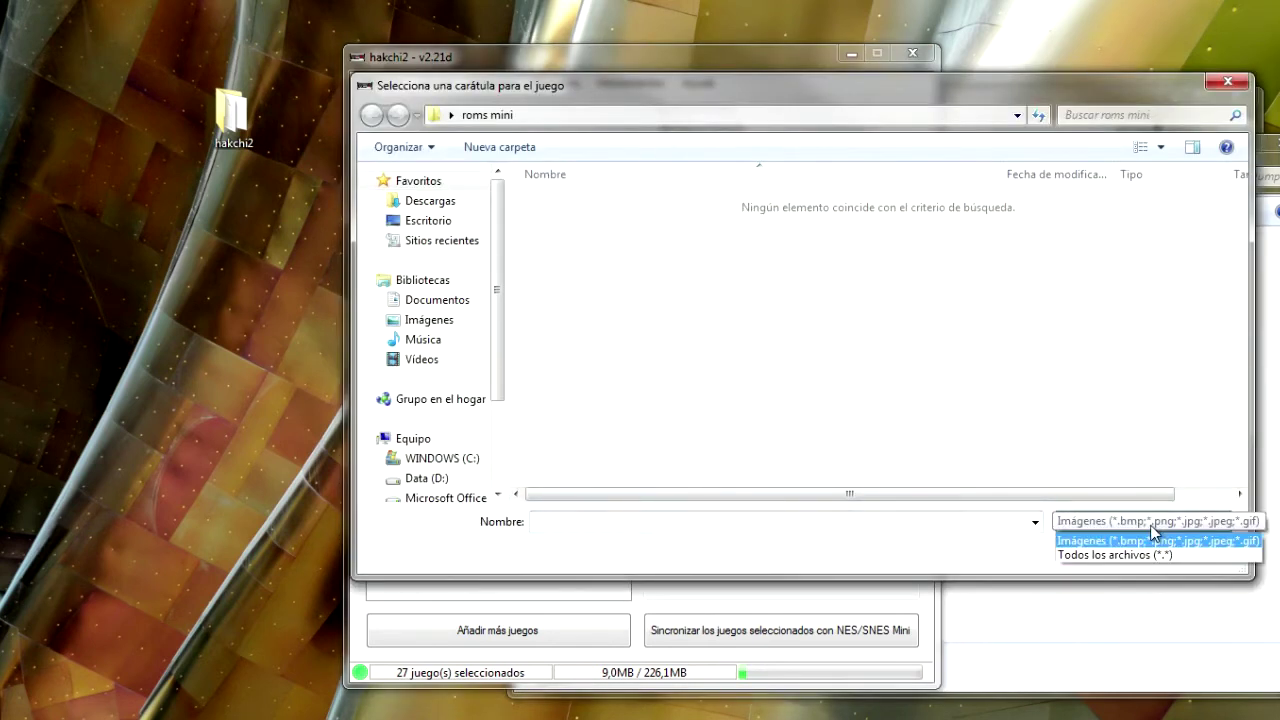
click(1151, 530)
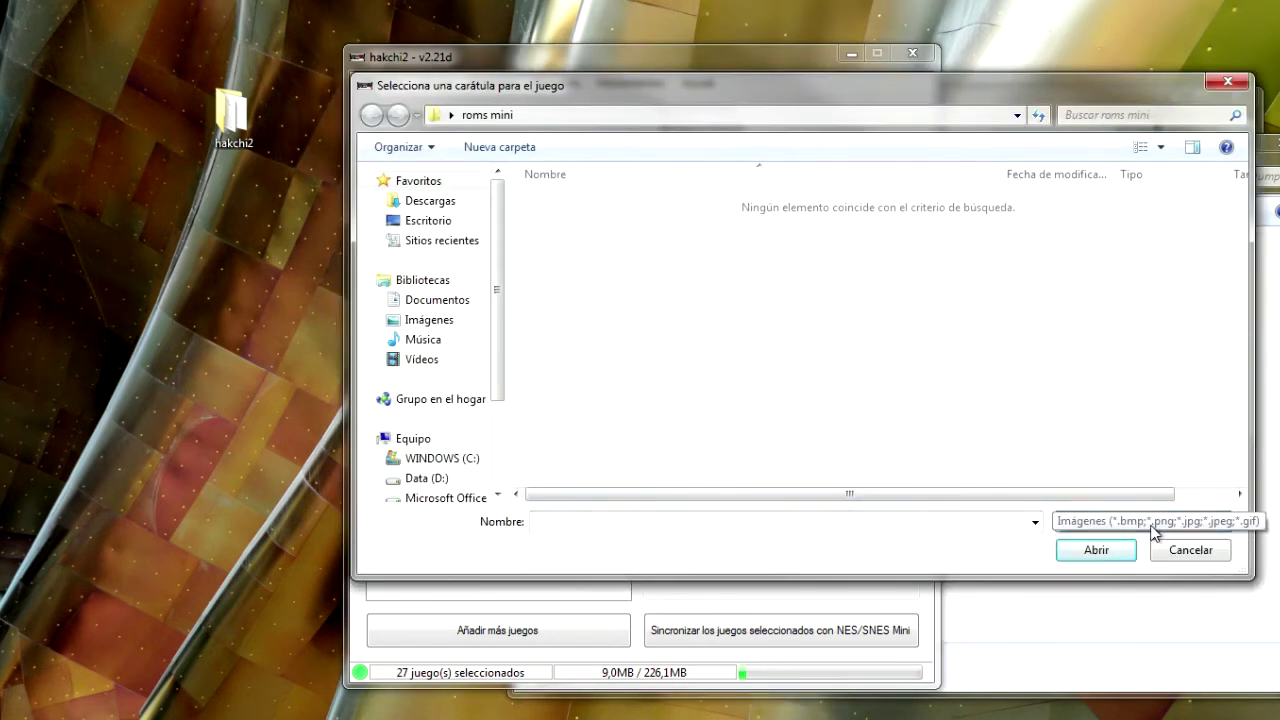
click(1195, 559)
Look up cover art on Google for Castlevania - Vampire's Kiss and assign the 2100x1536 PAL version cover
click(875, 515)
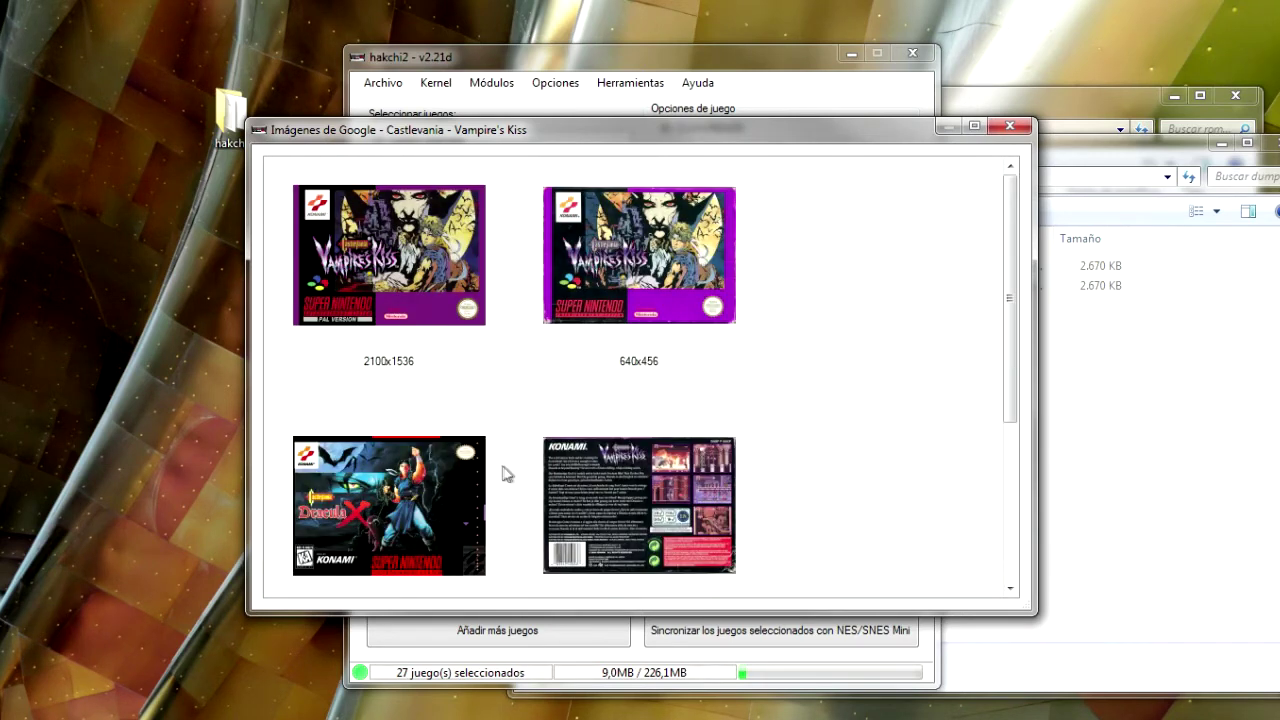
click(430, 479)
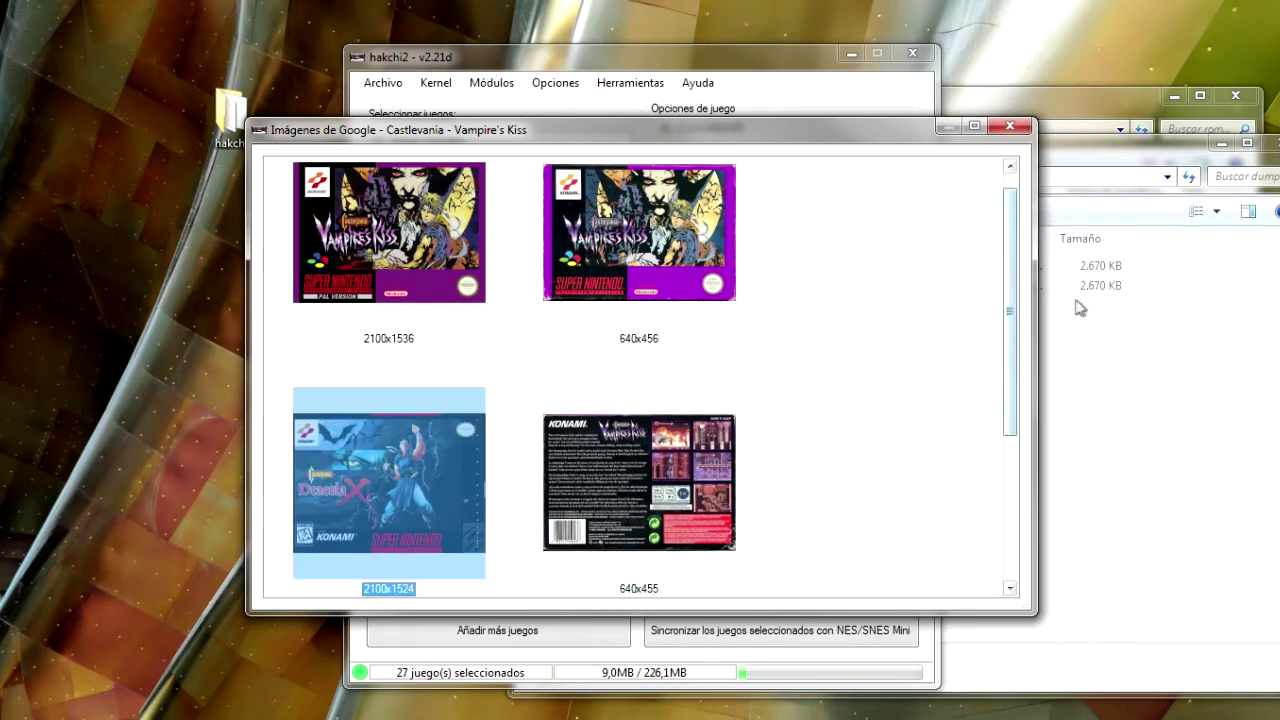
drag(1010, 285, 742, 327)
drag(758, 278, 881, 189)
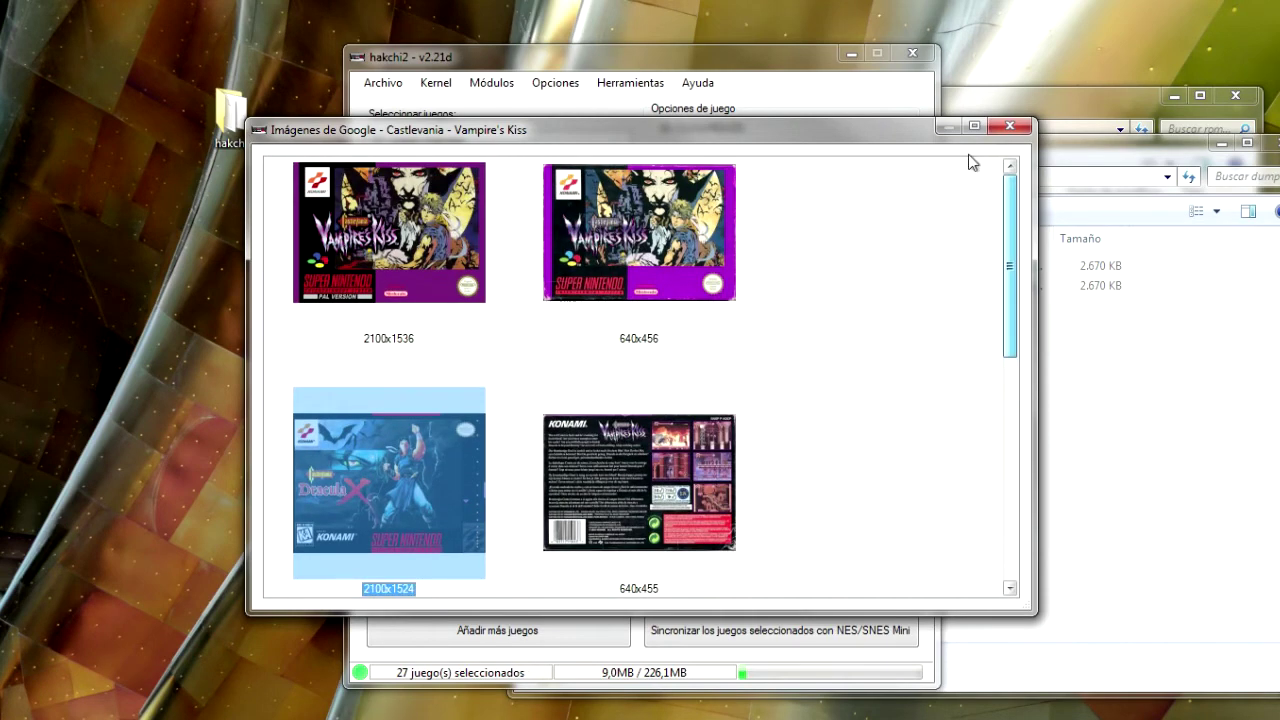
double_click(412, 212)
Check the bulk actions available for the games from Mega Man VII to Teenage Mutant Ninja Turtles IV
shift+click(412, 206)
right_click(412, 210)
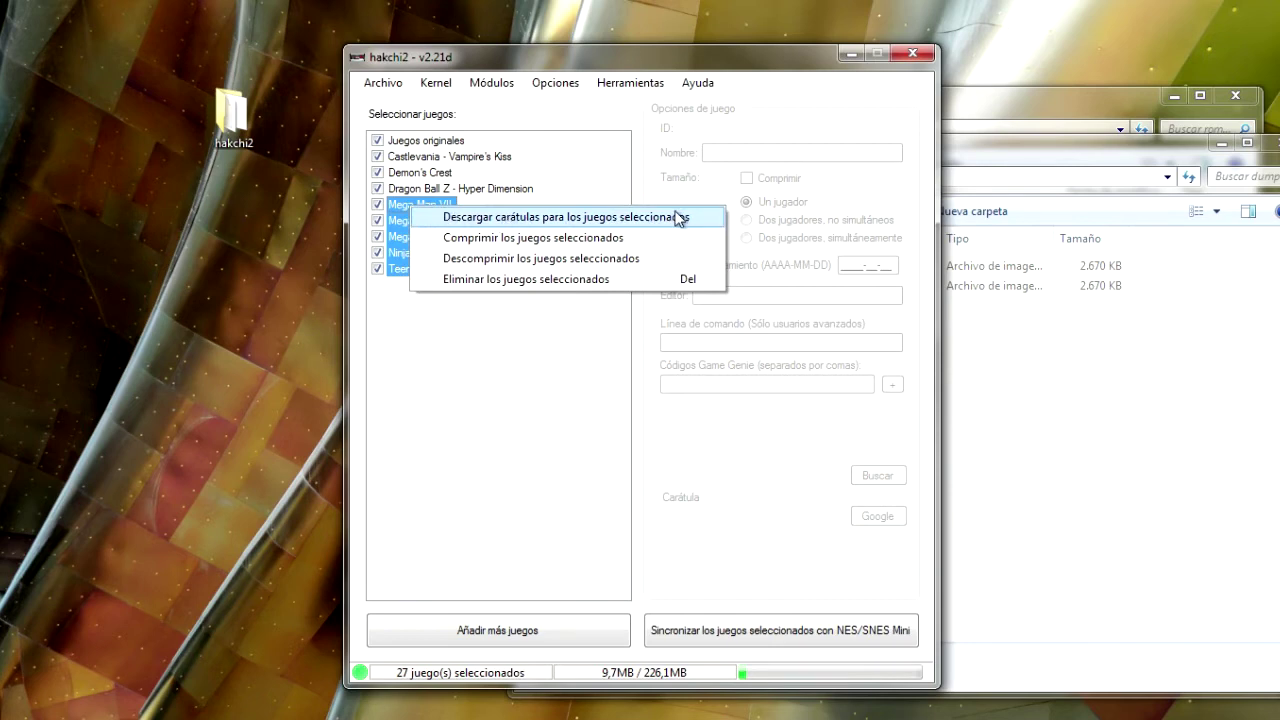
click(483, 466)
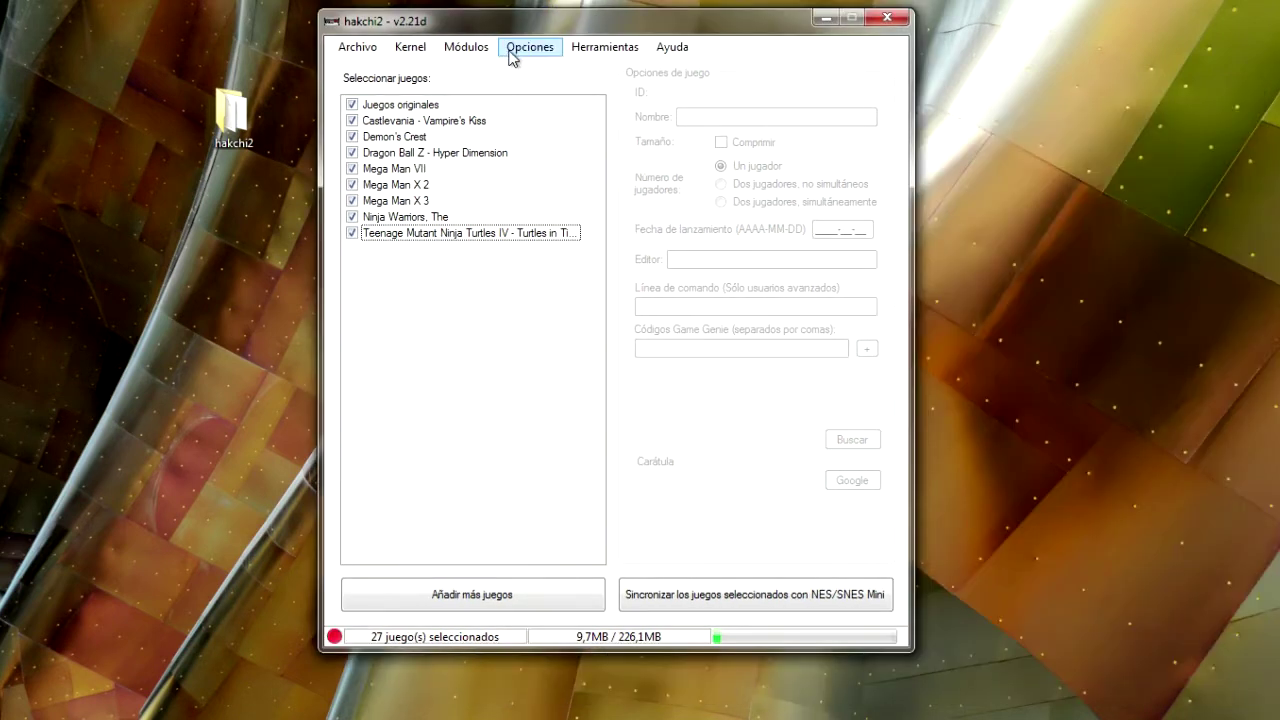
Review the page and folder structure options and disable pages and folders for the game list
click(511, 54)
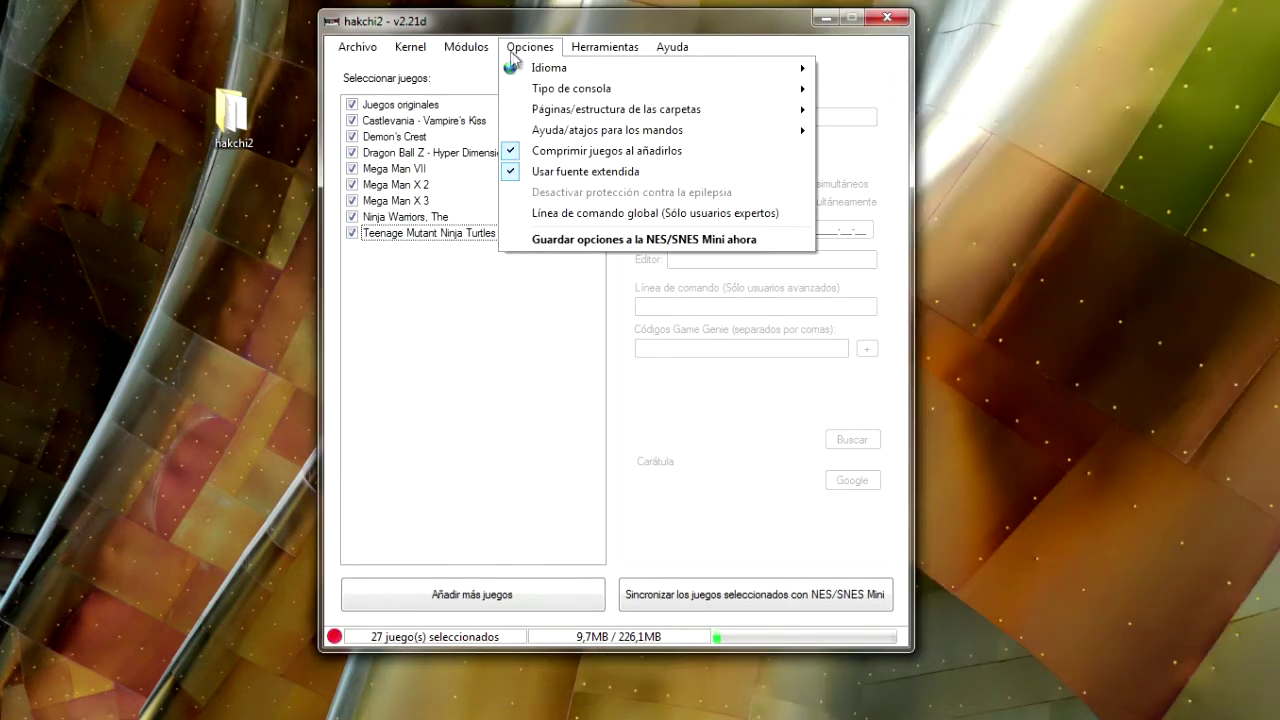
mouse_move(580, 113)
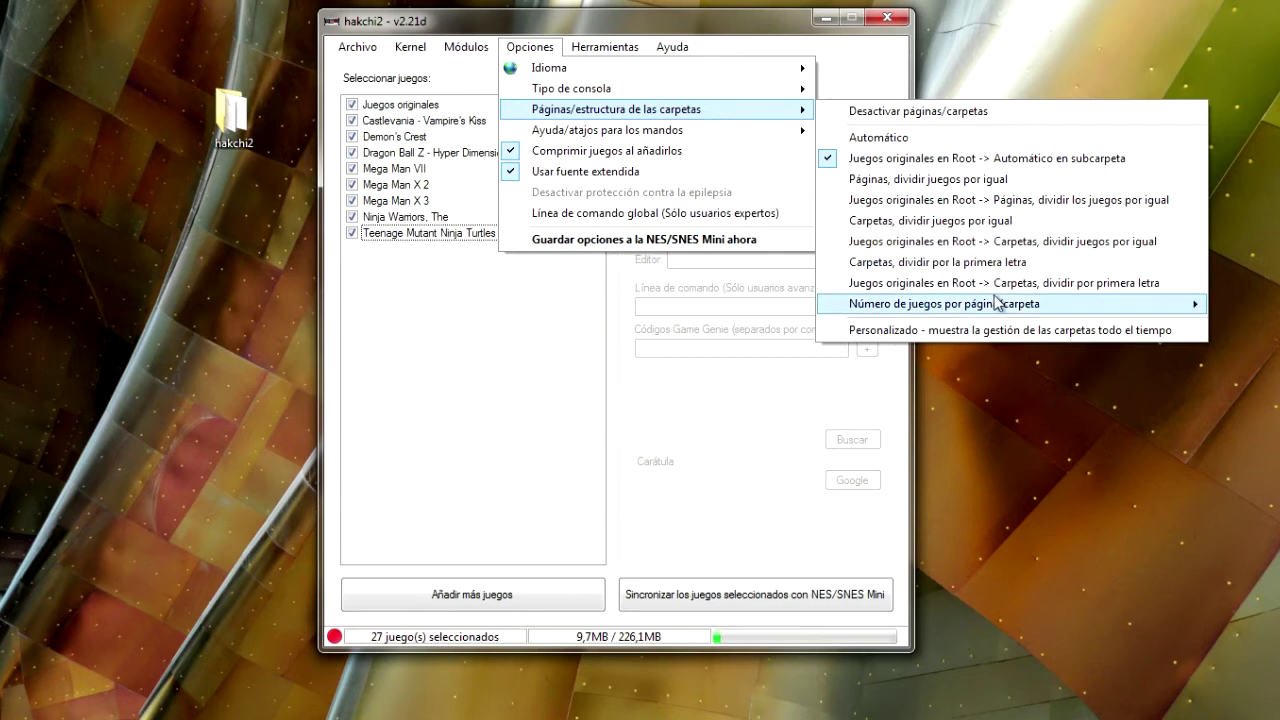
mouse_move(998, 302)
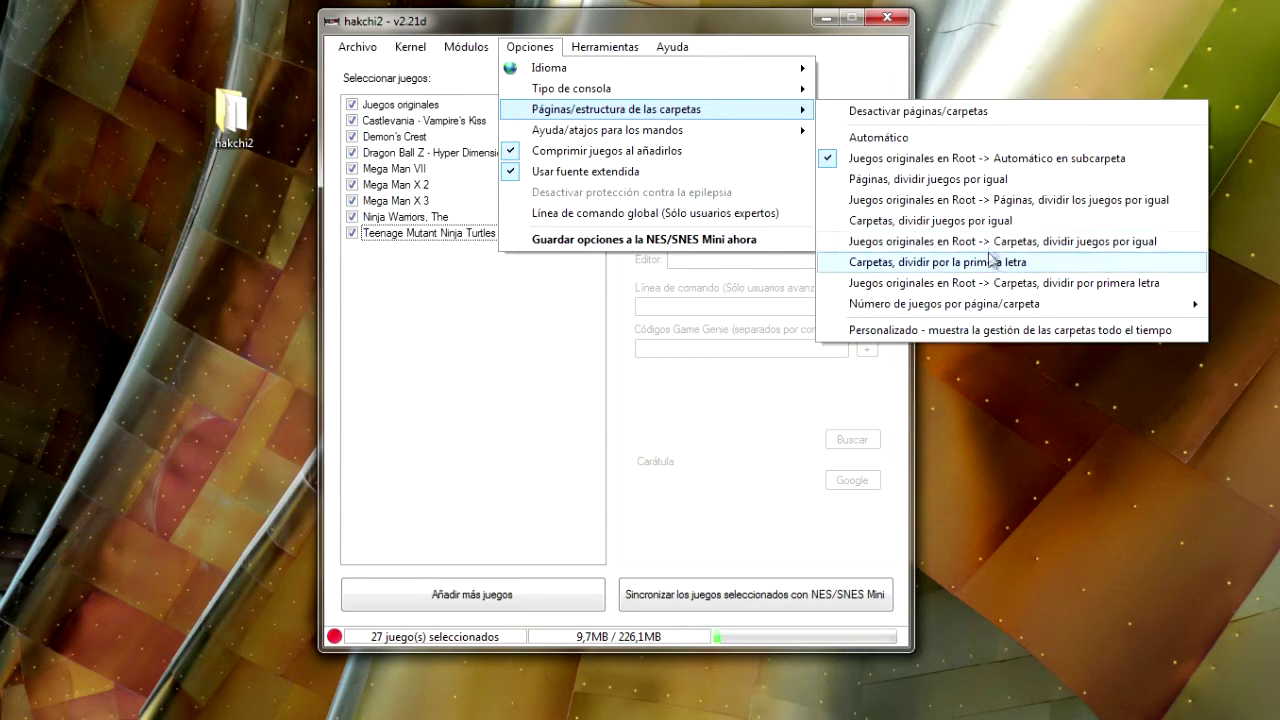
click(918, 111)
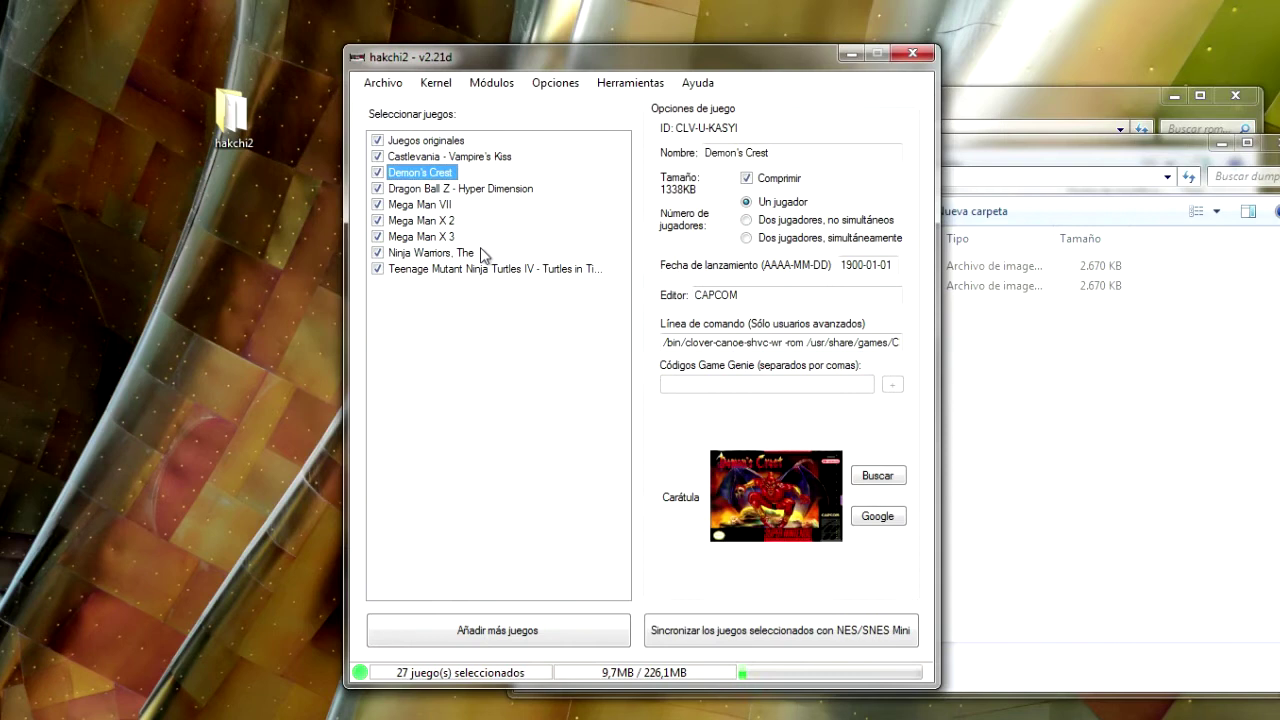
Review the details and cover art of the added games from Demon's Crest to Teenage Mutant Ninja Turtles IV
key(Down)
key(Down)
key(Down)
key(Down)
key(Down)
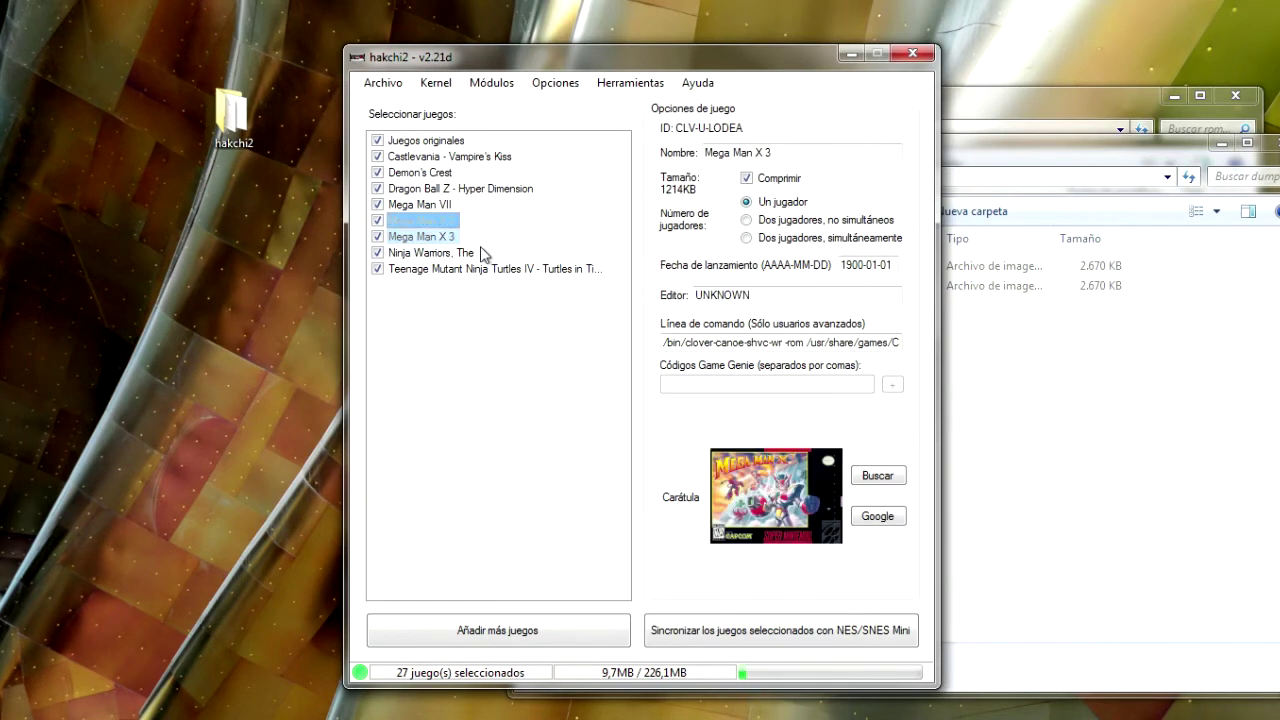
key(Down)
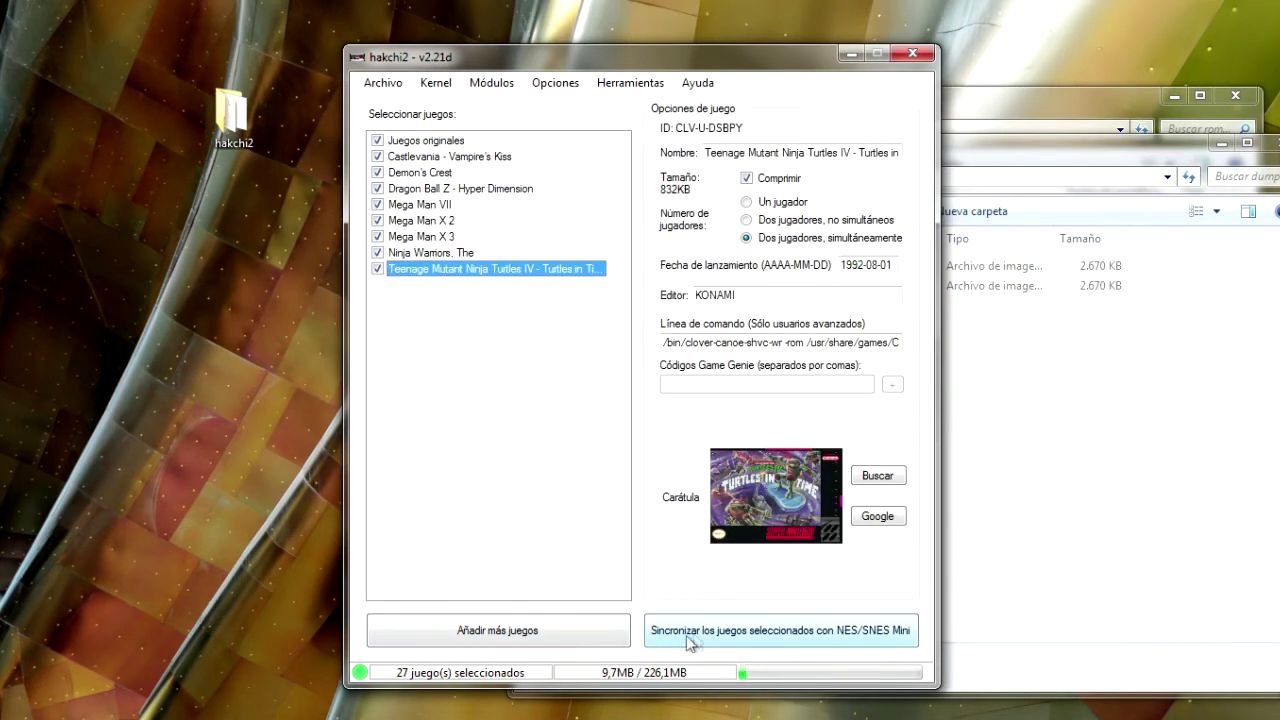
Synchronize the selected games with the SNES Mini and dismiss the completion message
click(749, 637)
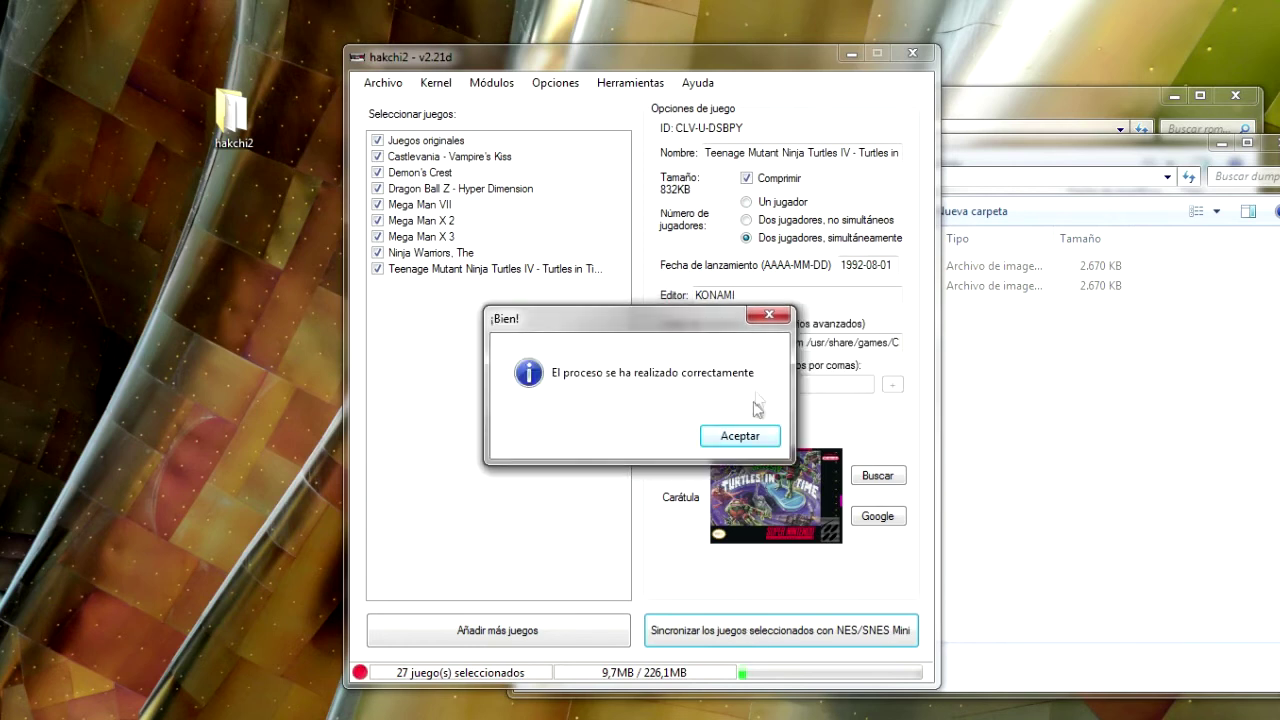
click(752, 435)
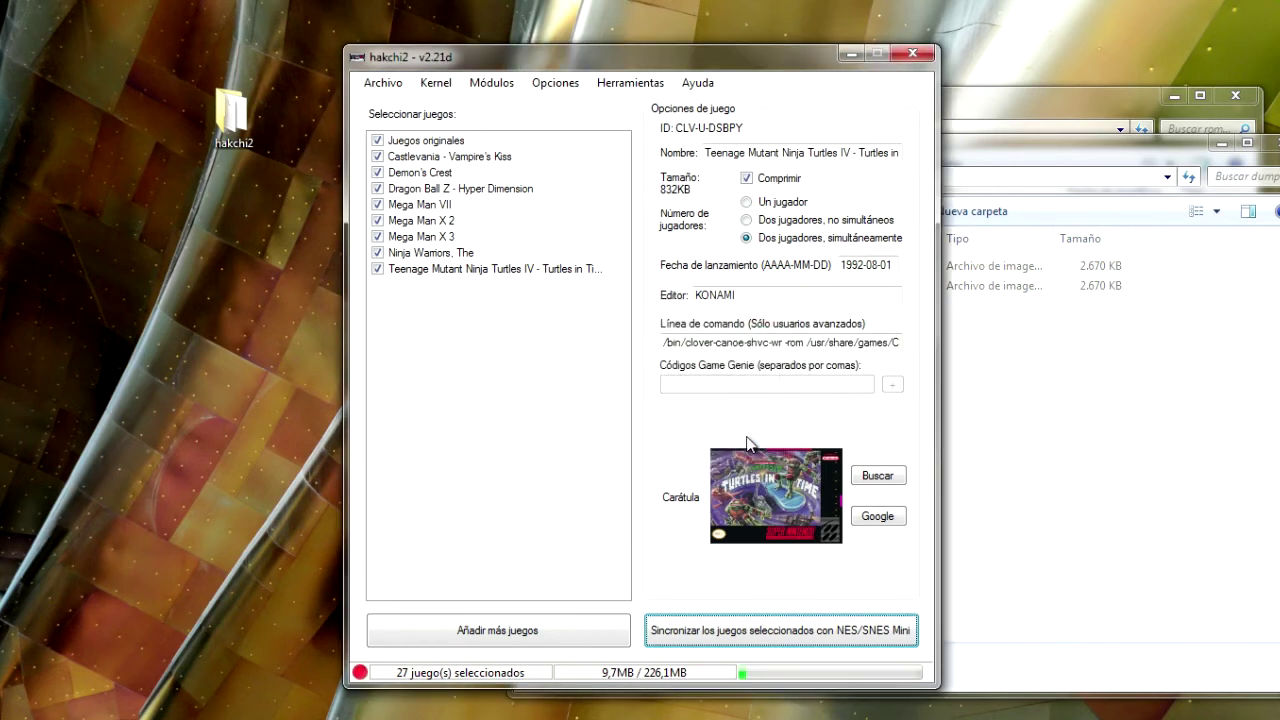
click(595, 450)
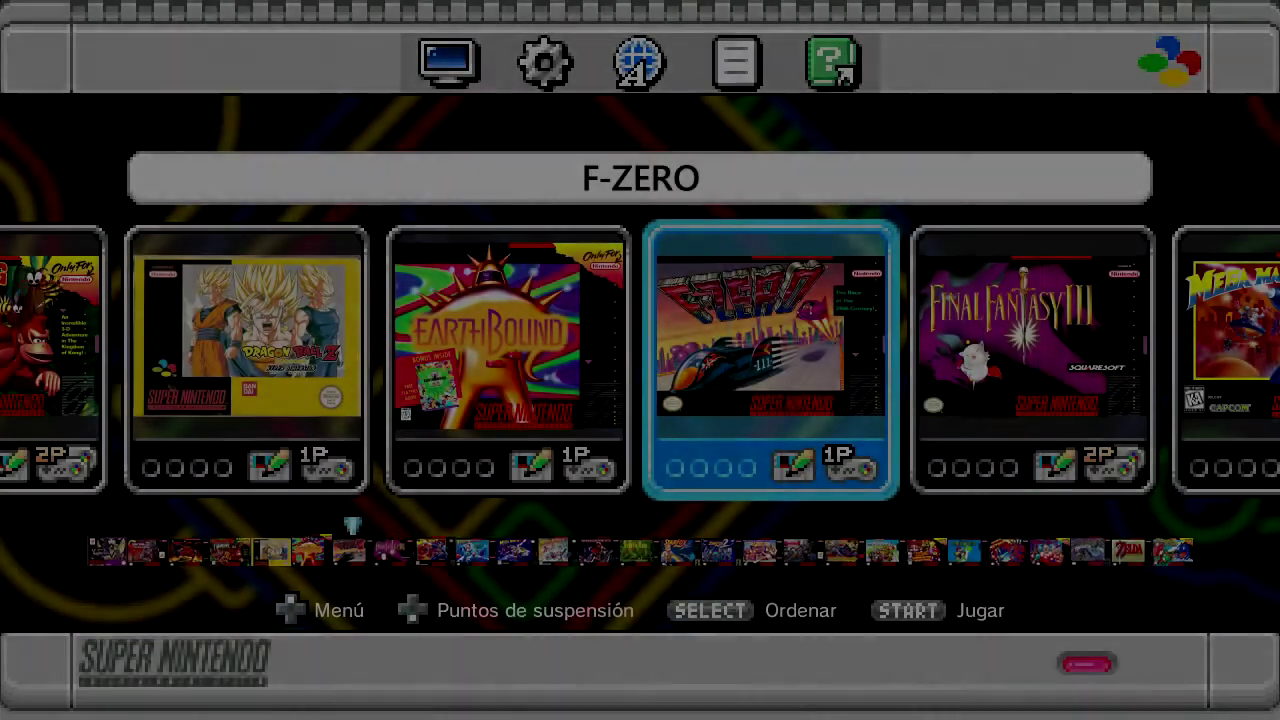
Switch to the console's home menu and browse the games from F-Zero through Mega Man X to The Ninja Warriors
key(Right)
key(Right)
key(Right)
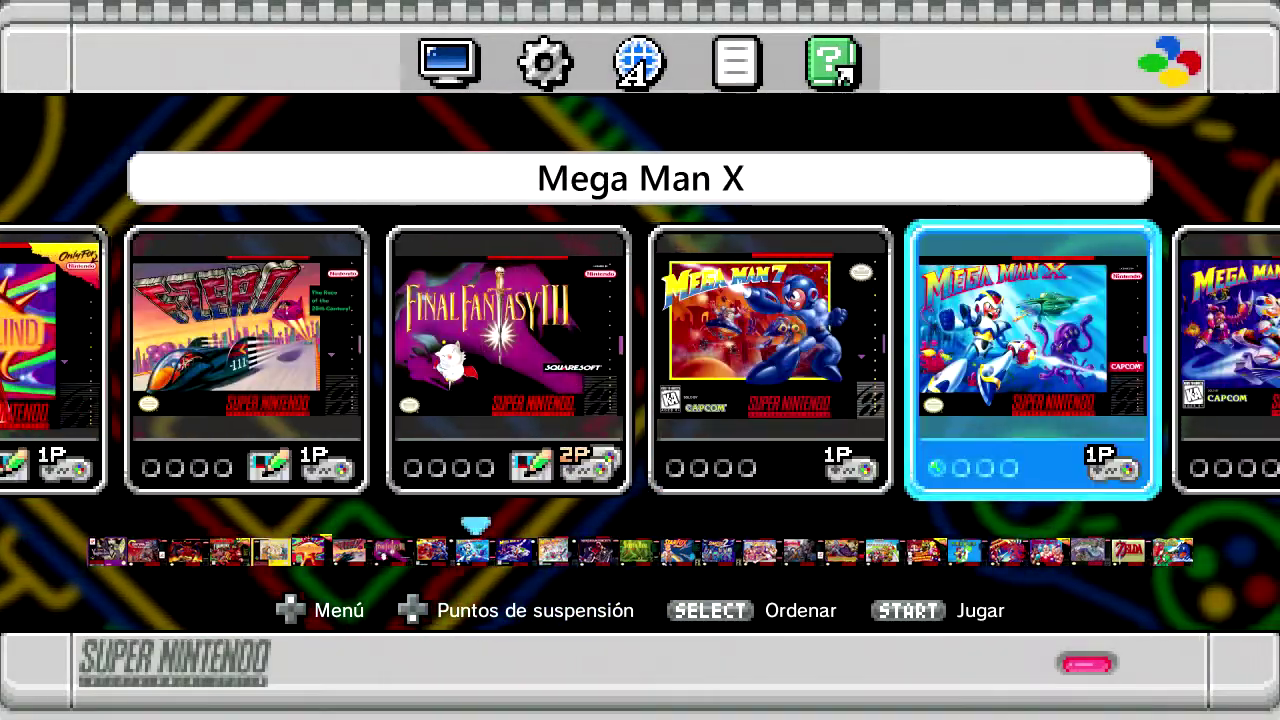
key(Right)
key(Right)
key(Right)
key(Right)
key(Right)
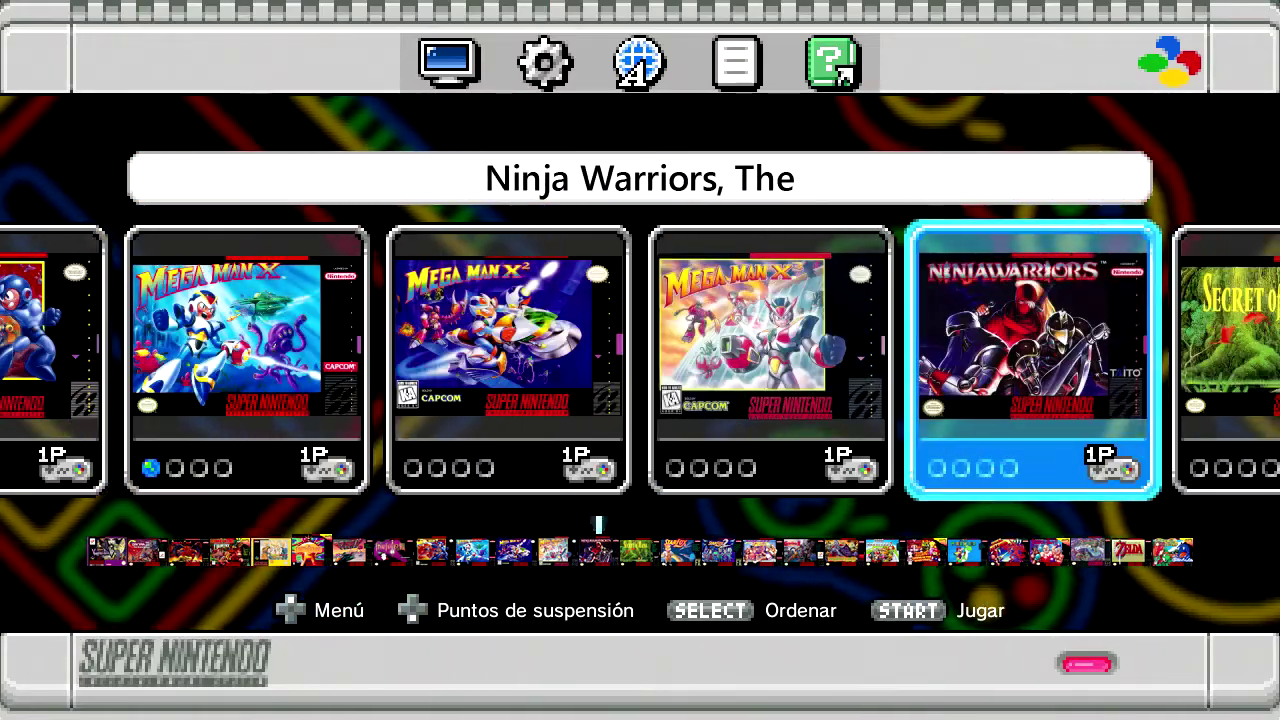
key(Left)
key(Left)
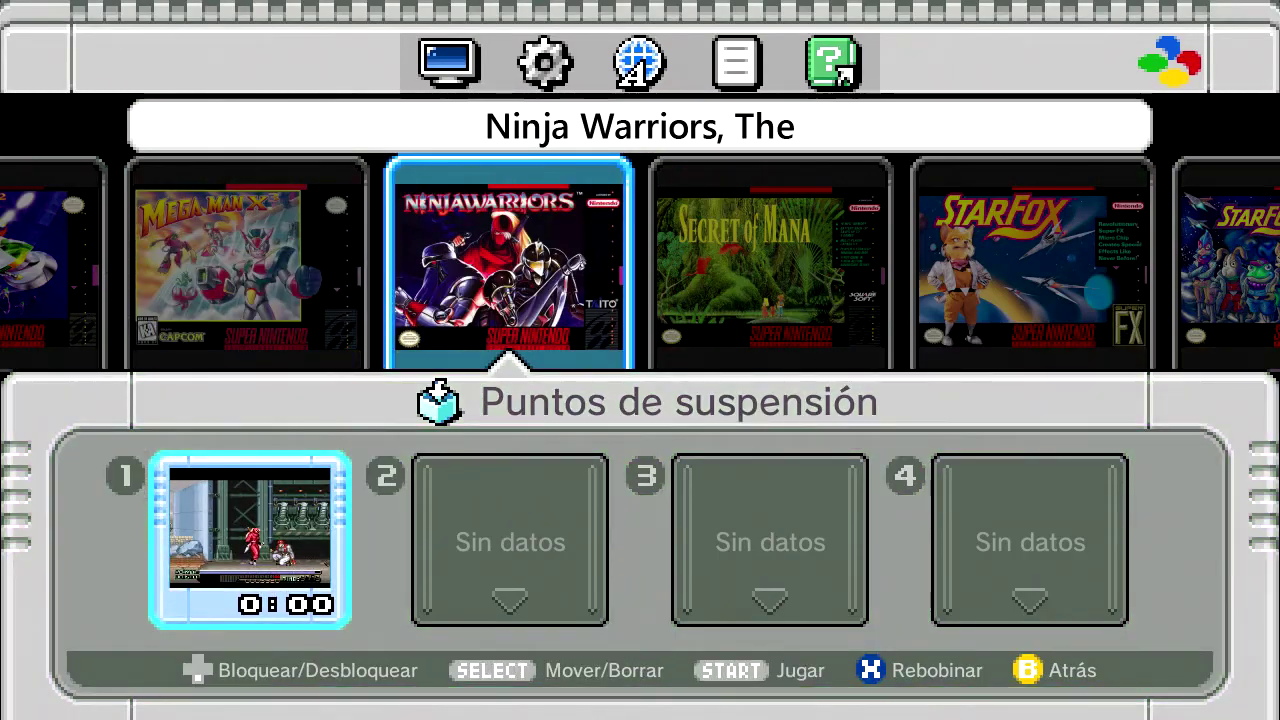
Leave the suspend points of The Ninja Warriors and try to launch Dragon Ball Z - Hyper Dimension
key(Escape)
key(Left)
key(Left)
key(Left)
key(Left)
key(Left)
key(Left)
key(Left)
key(Left)
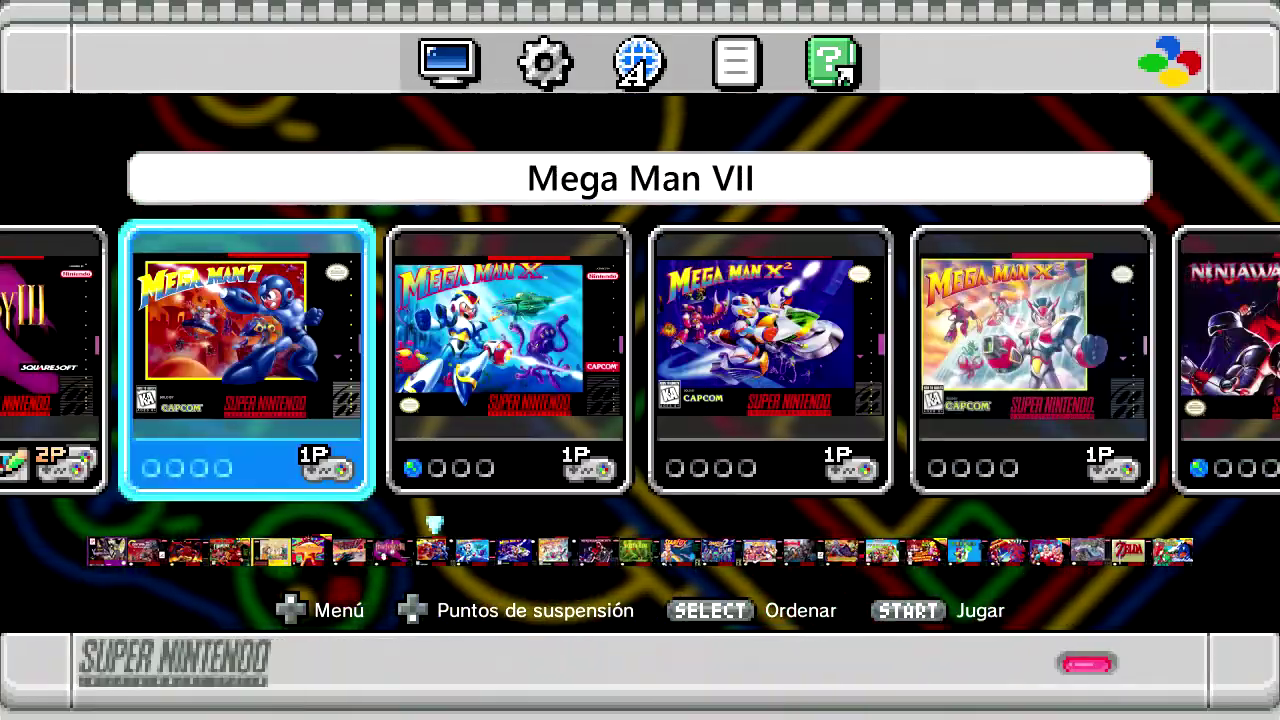
key(Right)
key(Return)
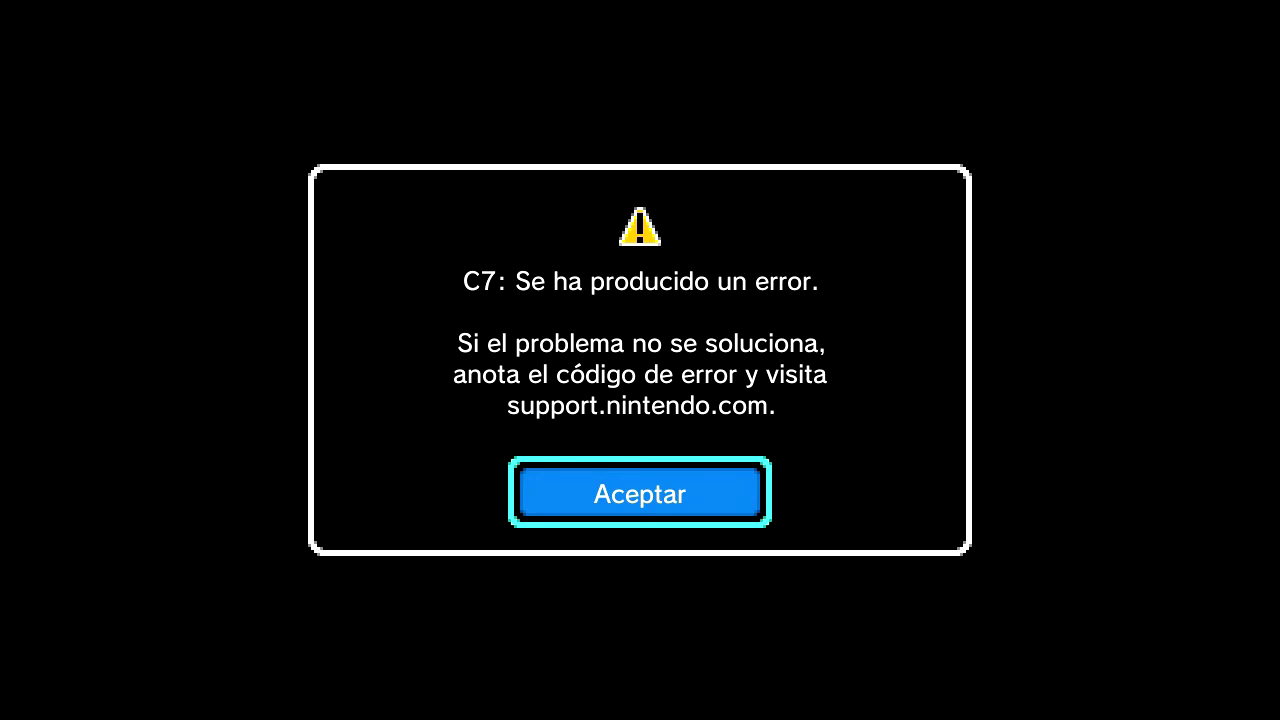
key(Return)
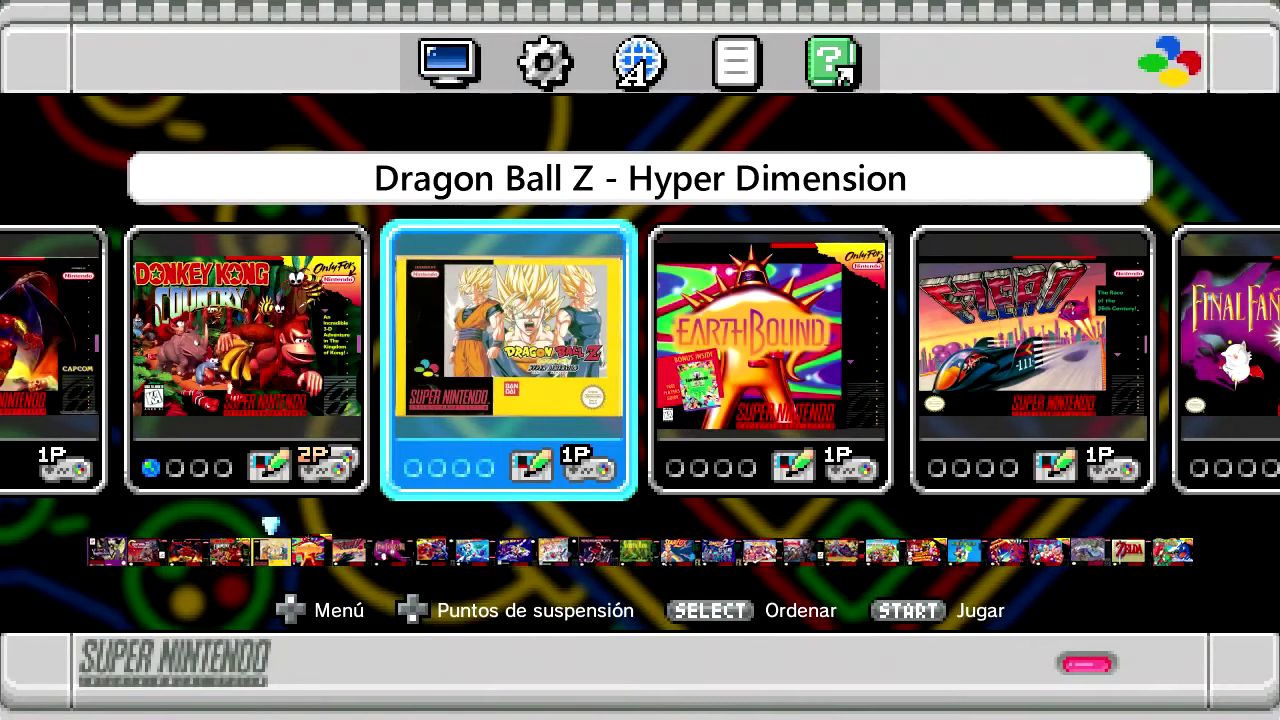
Browse the games around Yoshi's Island, Castlevania - Vampire's Kiss and Contra III, and launch one of the neighbouring games
key(Left)
key(Left)
key(Left)
key(Left)
key(Left)
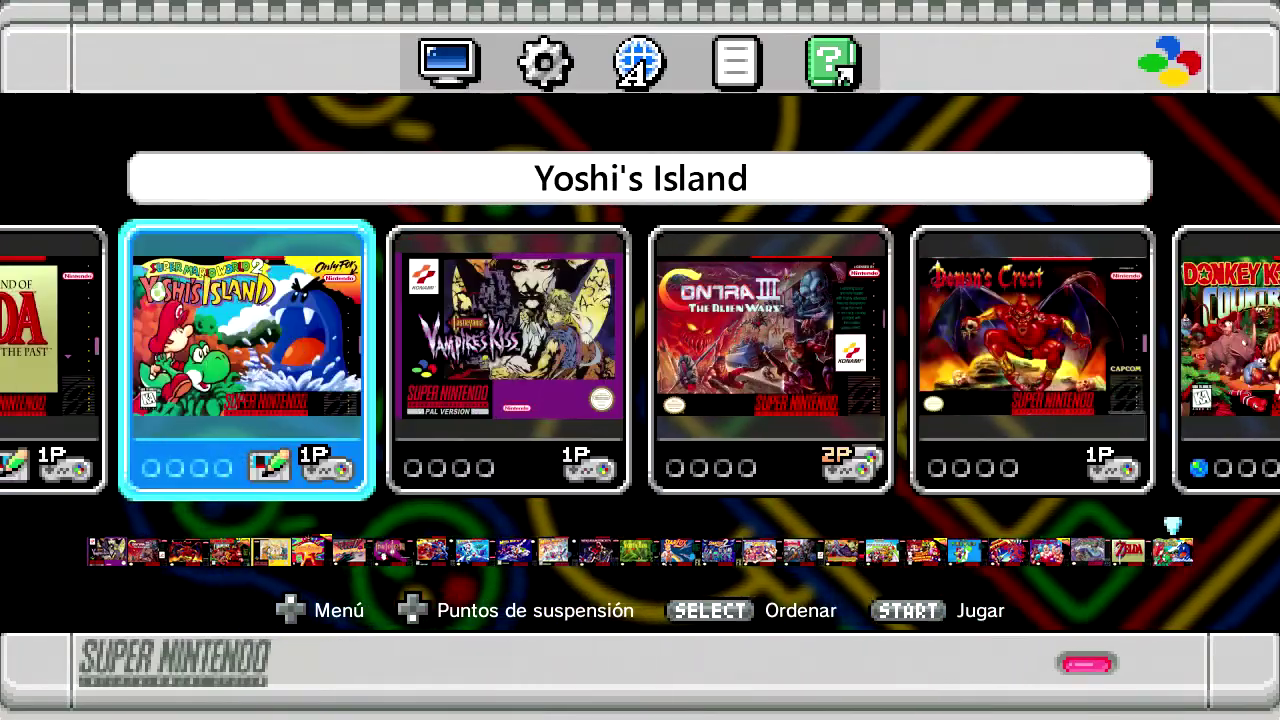
key(Right)
key(Right)
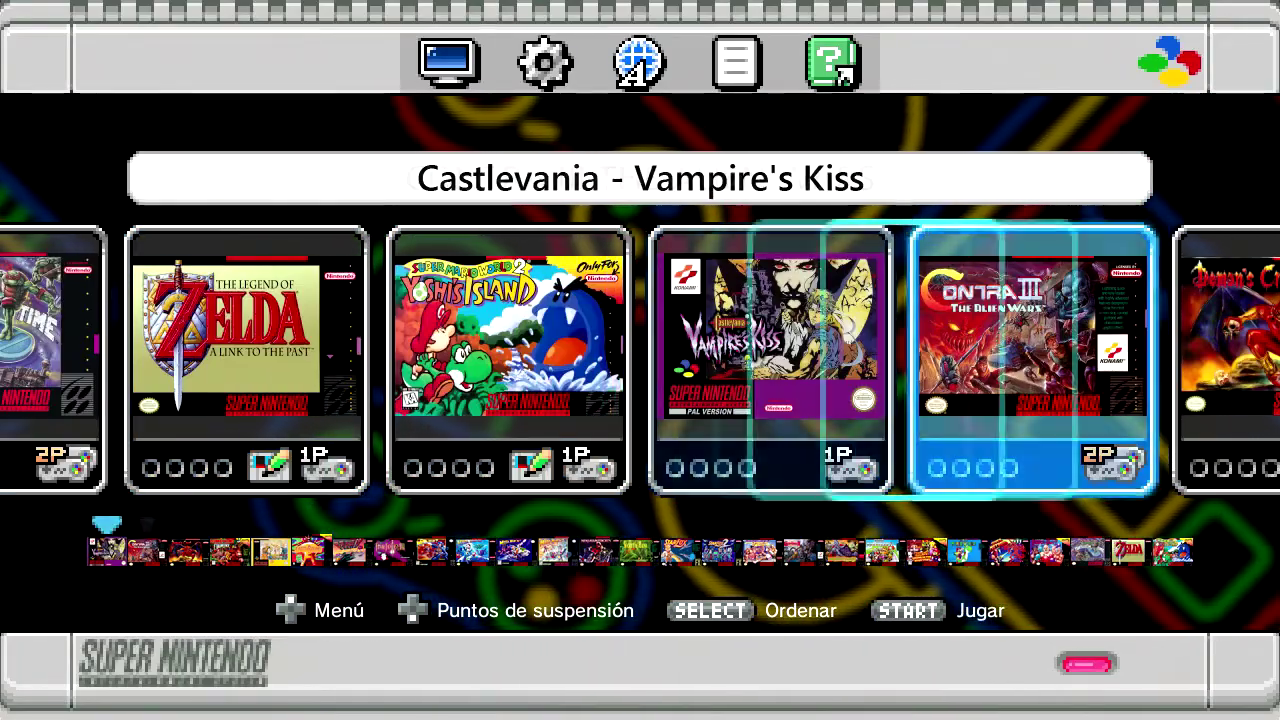
key(Right)
key(Right)
key(Return)
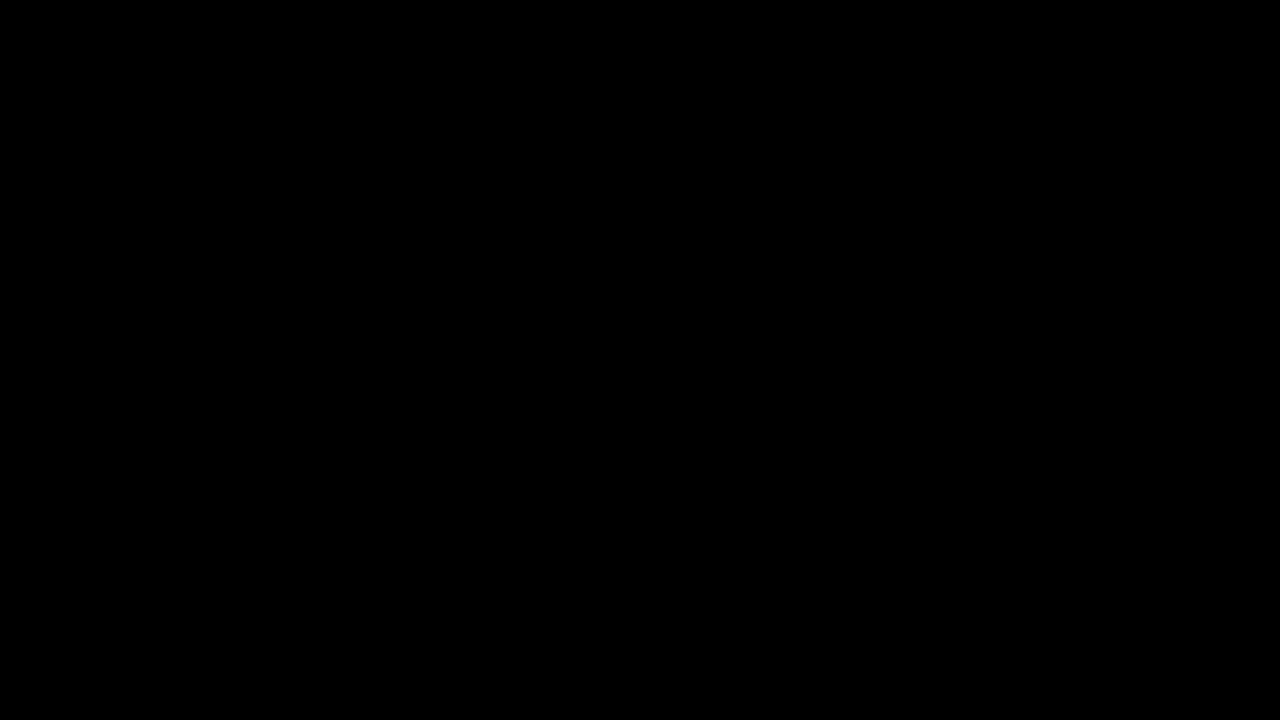